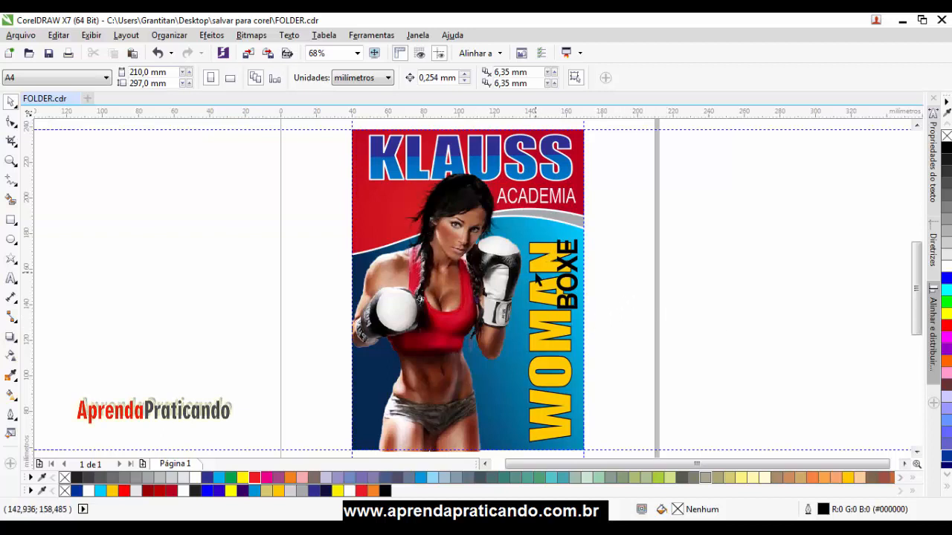
# Move the boxer photo past the flyer's left edge and back onto its background.
pyautogui.click(475, 292)
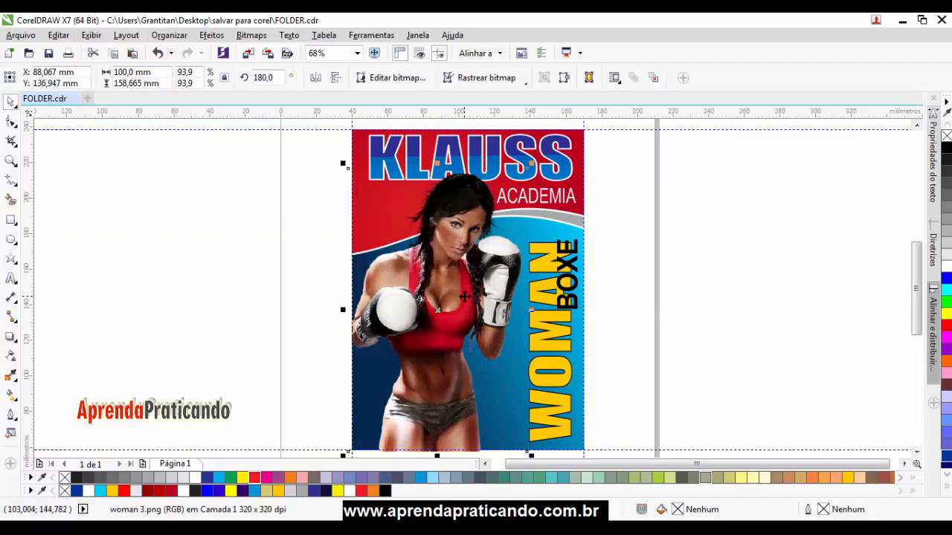
pyautogui.moveTo(464, 297); pyautogui.dragTo(385, 296)
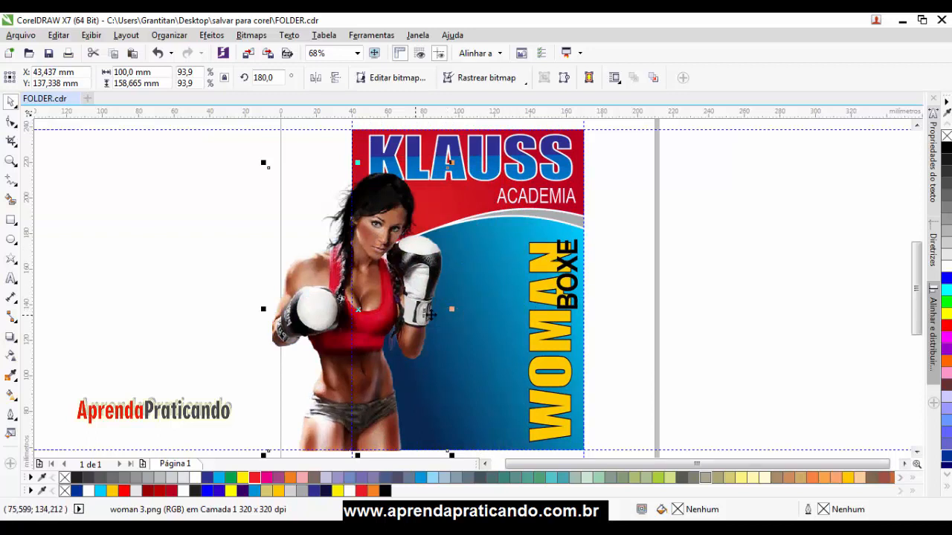
pyautogui.moveTo(371, 310); pyautogui.dragTo(417, 319)
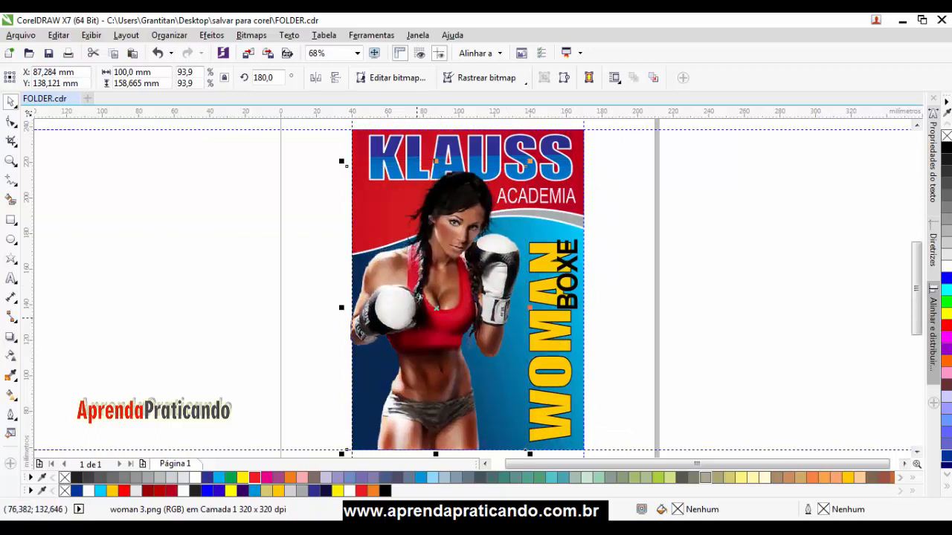
# Nudge the boxer photo slightly down and to the right to fit the flyer's left edge, and deselect it.
pyautogui.press('Down')
pyautogui.press('Down')
pyautogui.press('Down')
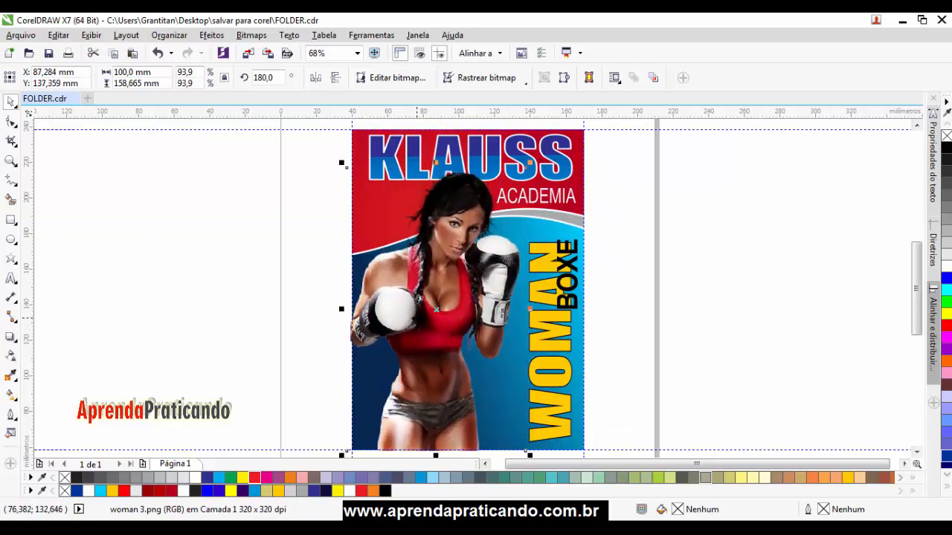
pyautogui.press('Right')
pyautogui.press('Right')
pyautogui.press('Right')
pyautogui.press('Right')
pyautogui.press('Right')
pyautogui.press('Right')
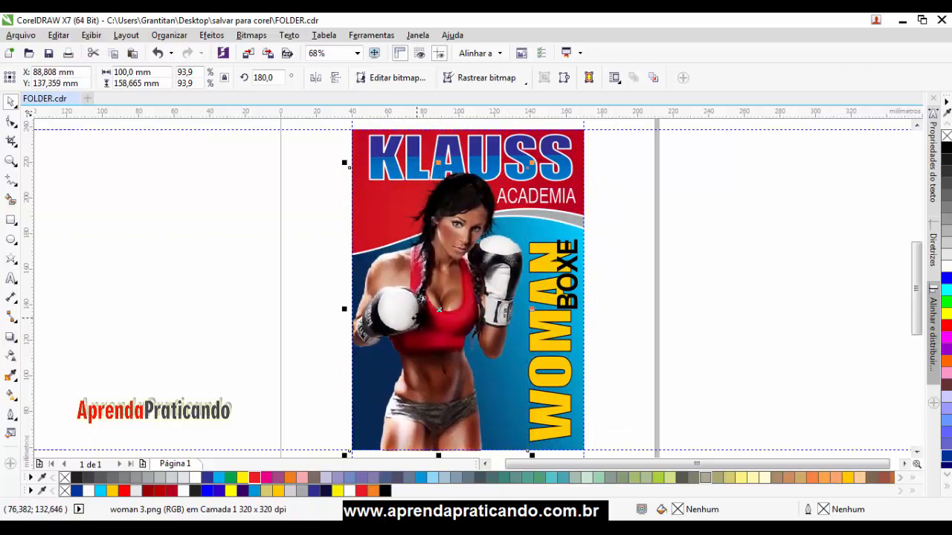
pyautogui.click(657, 241)
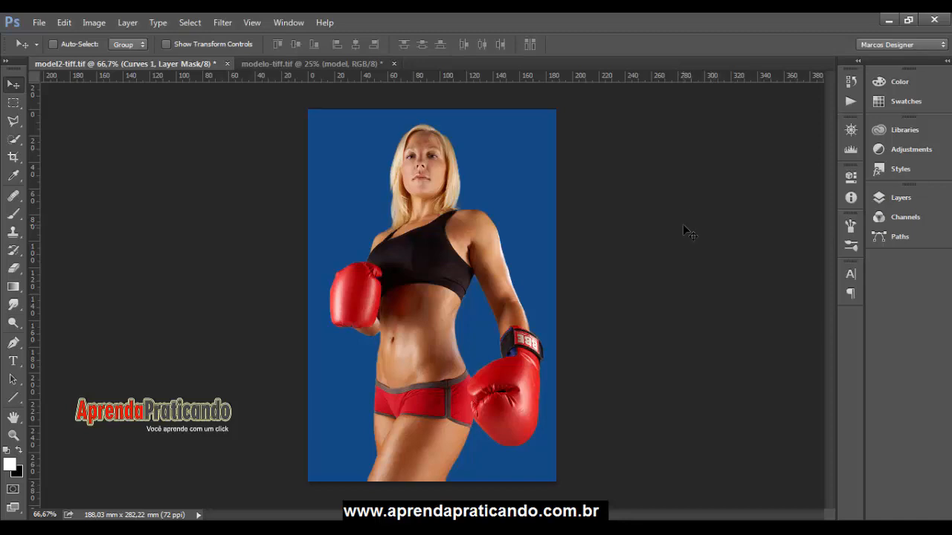
# Check the model's cut-out by disabling and re-enabling Layer 0's mask, and hide the blue background Layer 1.
pyautogui.click(878, 198)
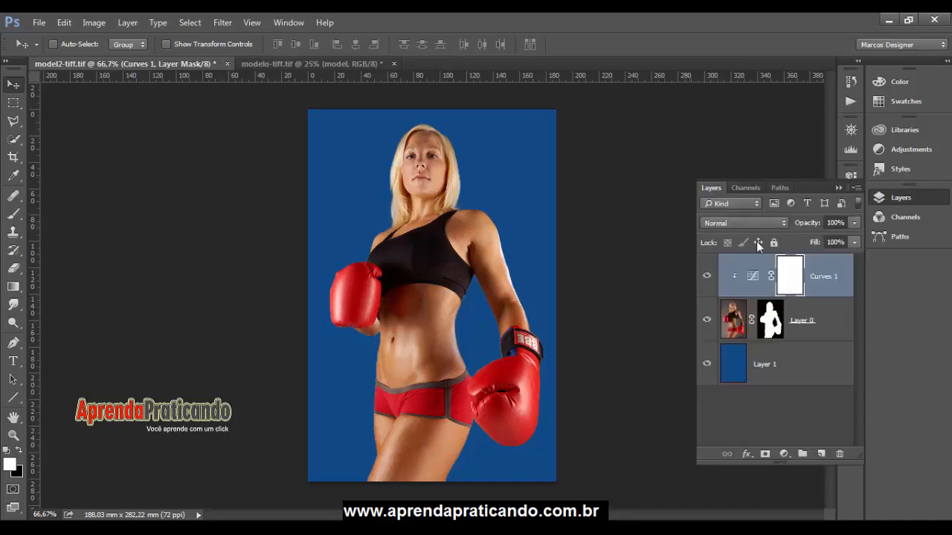
pyautogui.click(706, 363)
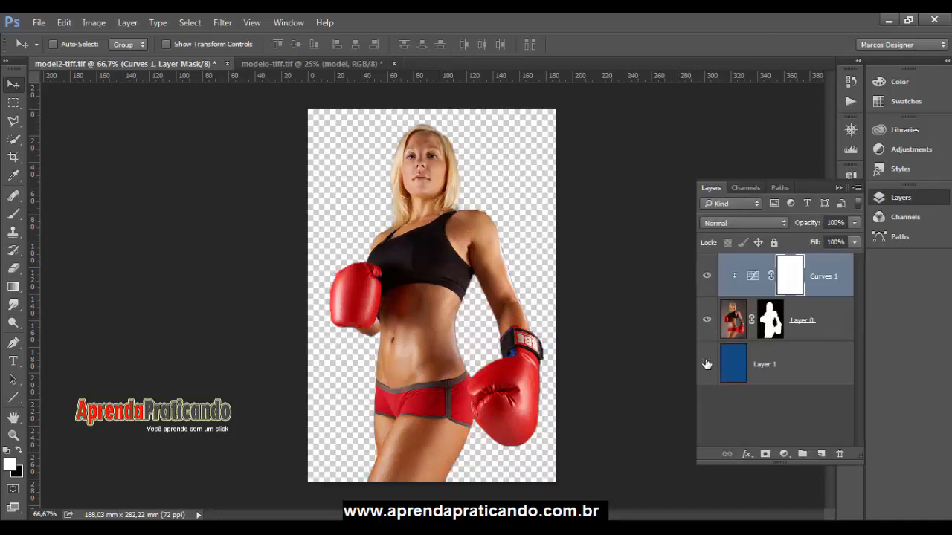
pyautogui.keyDown('shift'); pyautogui.click(768, 319); pyautogui.keyUp('shift')
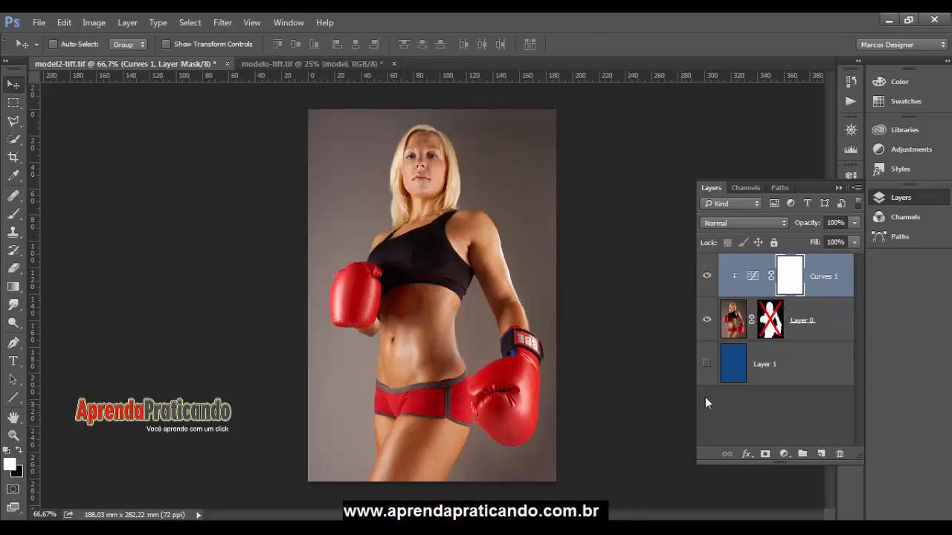
pyautogui.keyDown('shift'); pyautogui.click(773, 320); pyautogui.keyUp('shift')
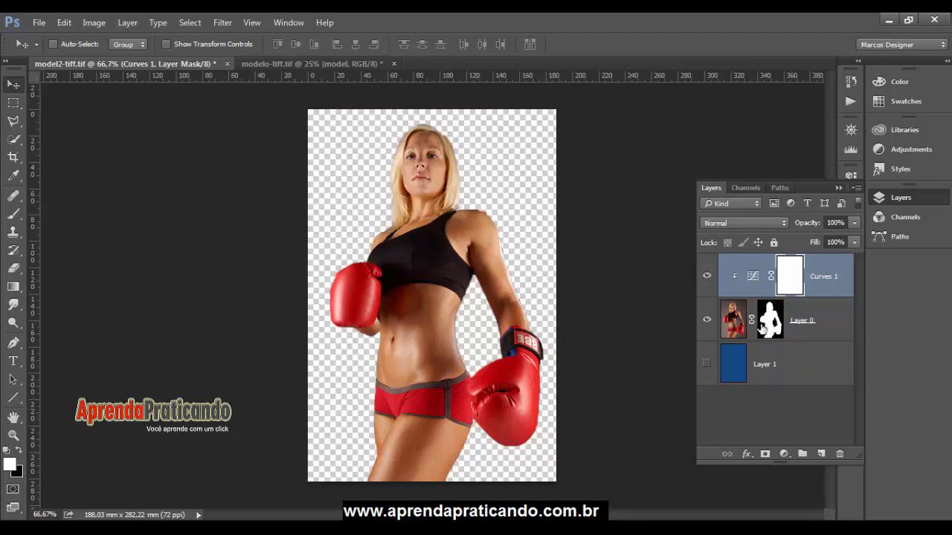
pyautogui.click(707, 364)
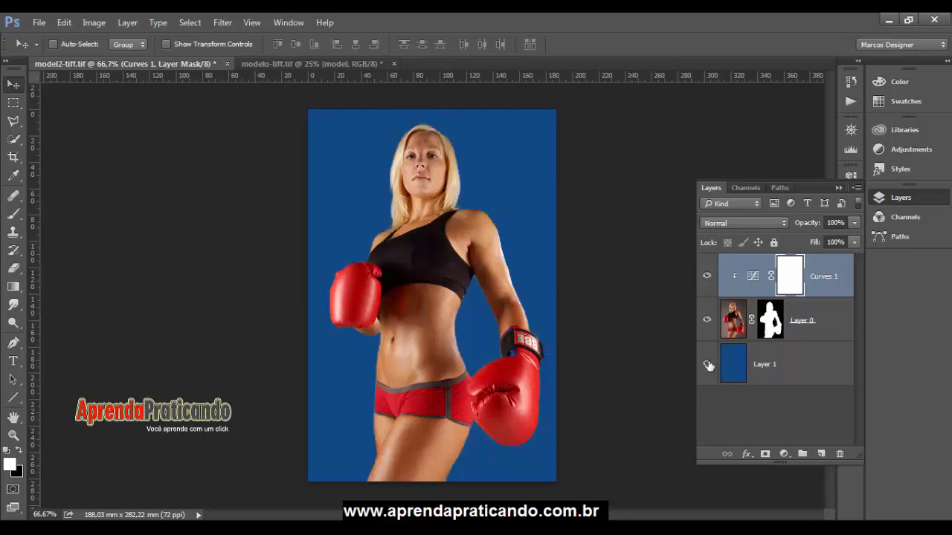
pyautogui.click(707, 364)
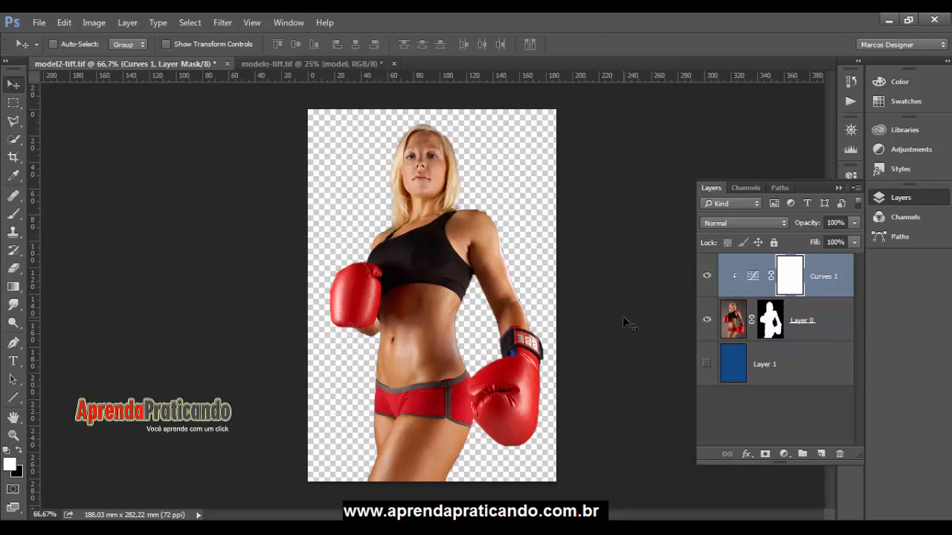
# Start saving the cut-out document as a new file in TIFF format.
pyautogui.click(40, 25)
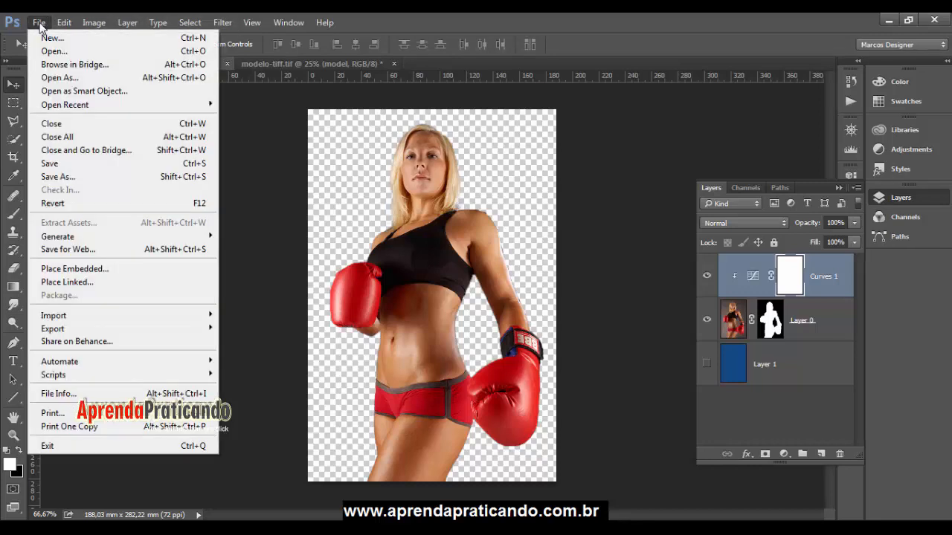
pyautogui.click(66, 179)
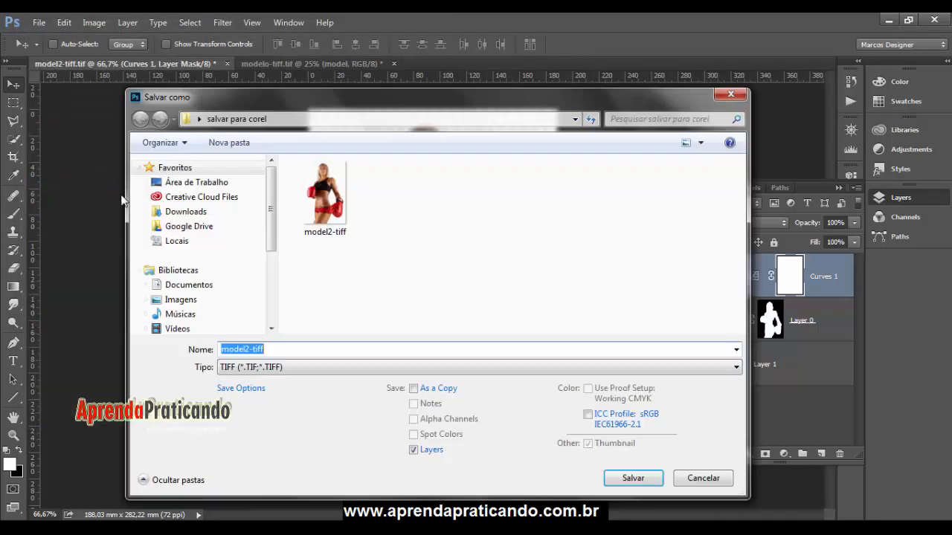
pyautogui.click(372, 368)
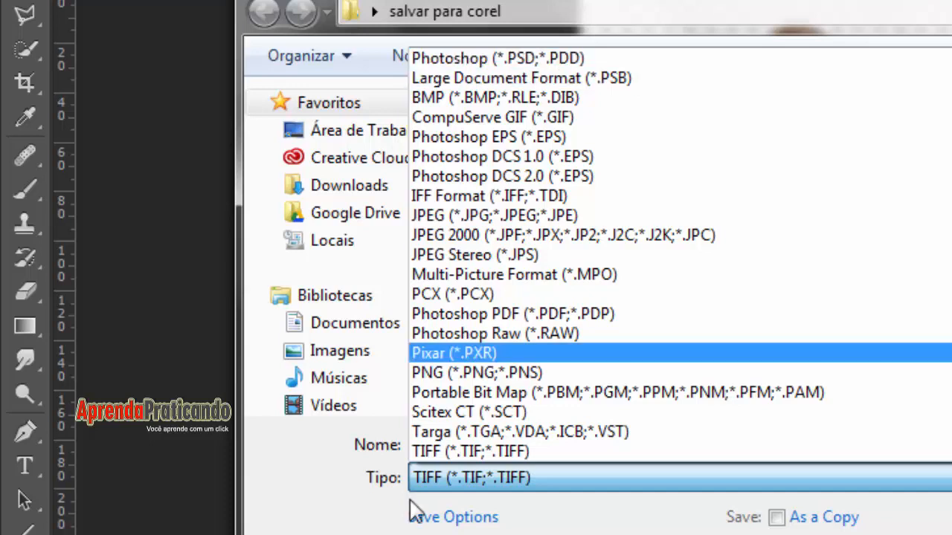
pyautogui.click(513, 451)
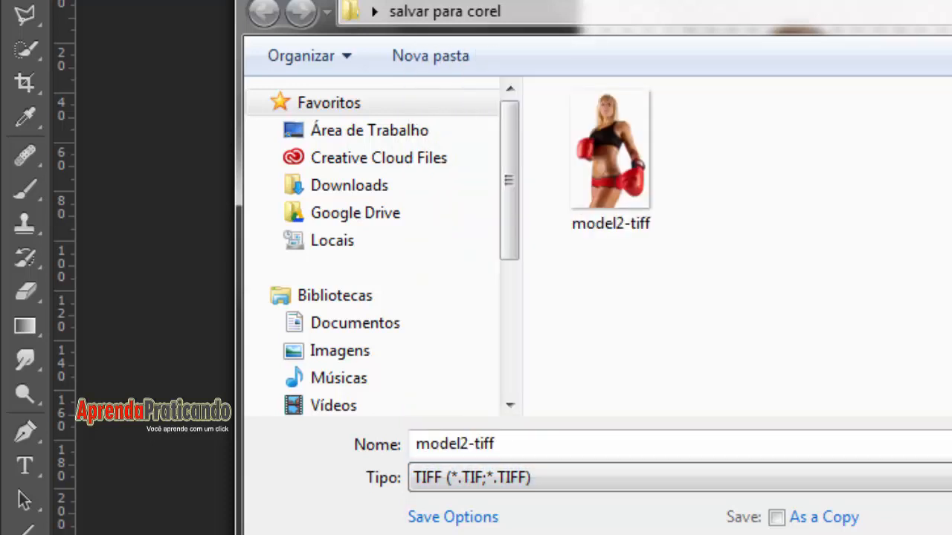
pyautogui.click(508, 480)
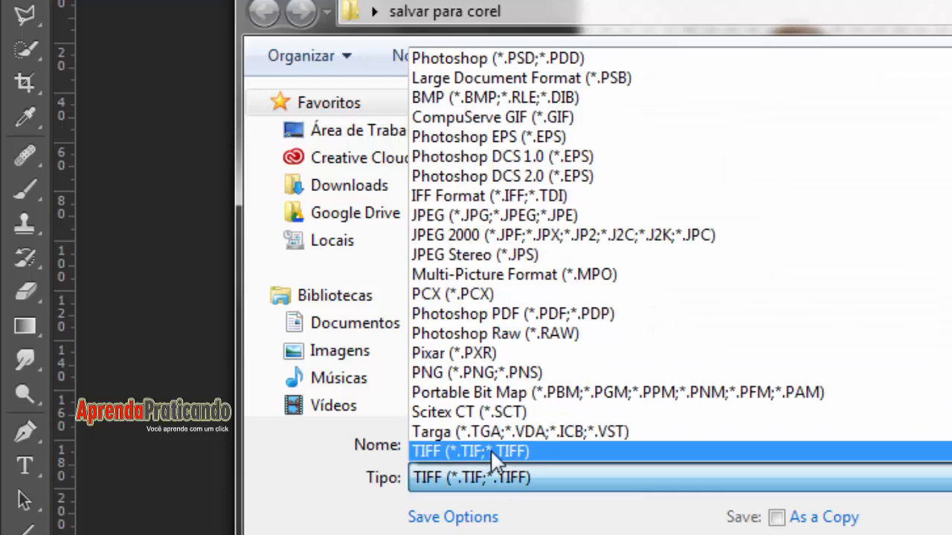
pyautogui.click(505, 451)
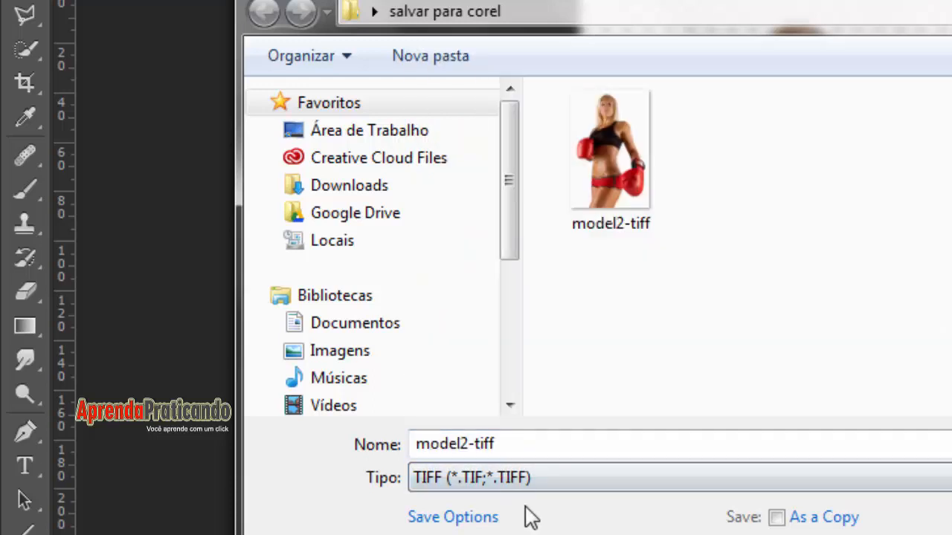
# Name the file modelo-TIFF and save it in the "salvar para corel" folder.
pyautogui.click(506, 444)
pyautogui.click(506, 444)
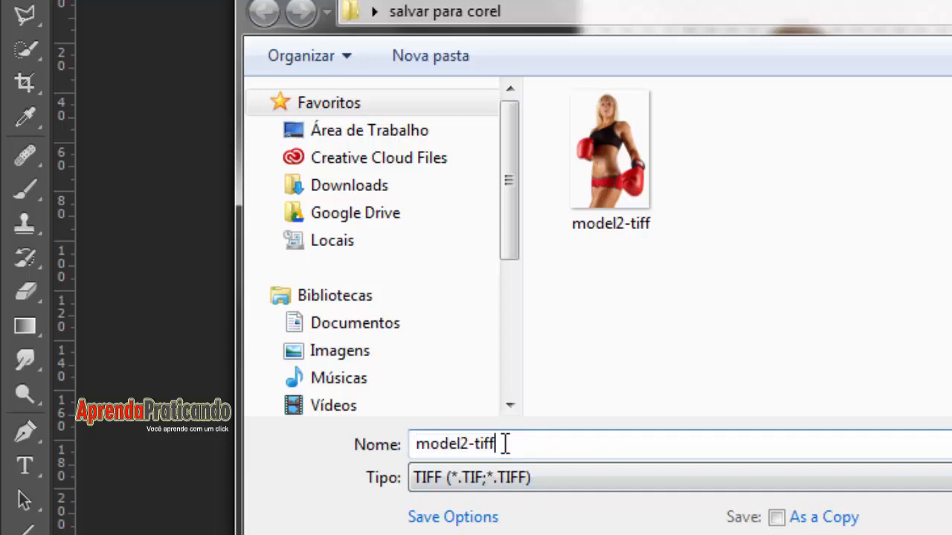
pyautogui.moveTo(472, 444); pyautogui.dragTo(392, 443)
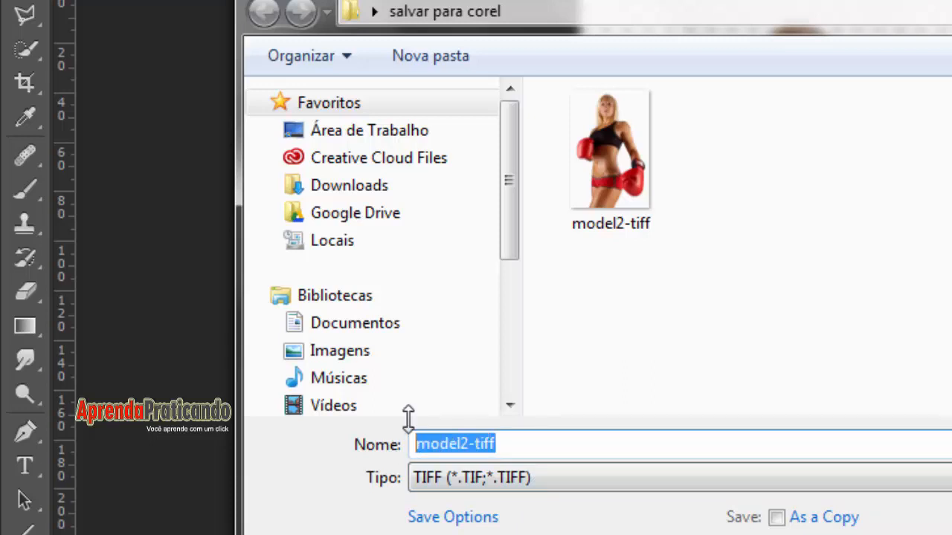
pyautogui.write('modelo')
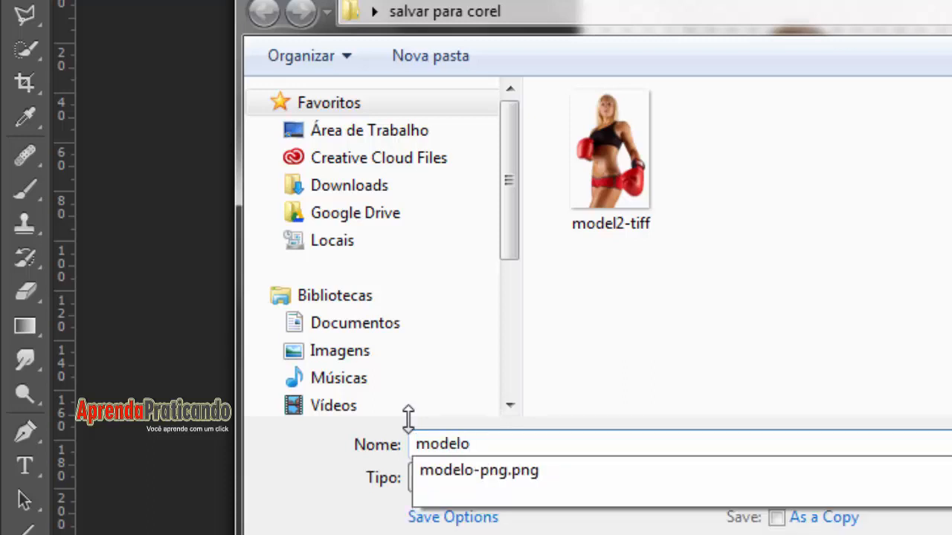
pyautogui.write('-TI')
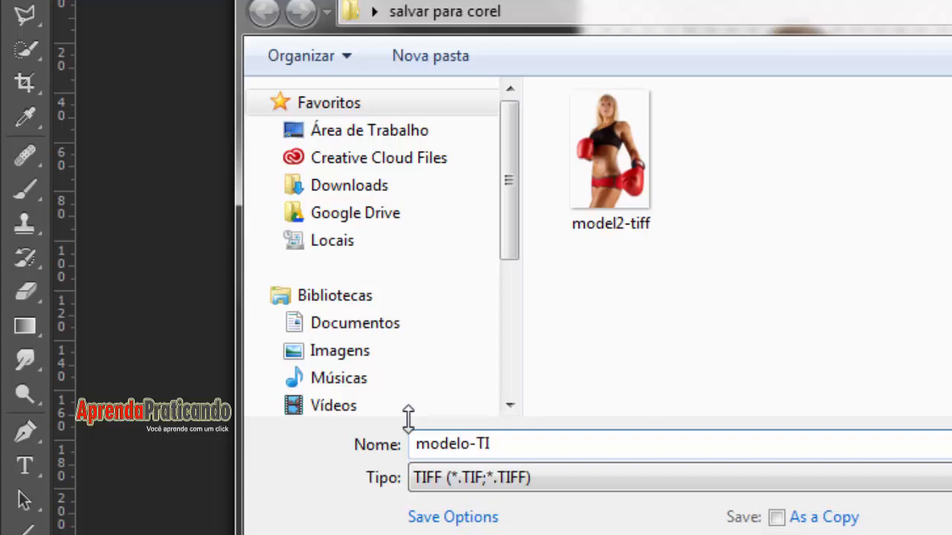
pyautogui.write('FF')
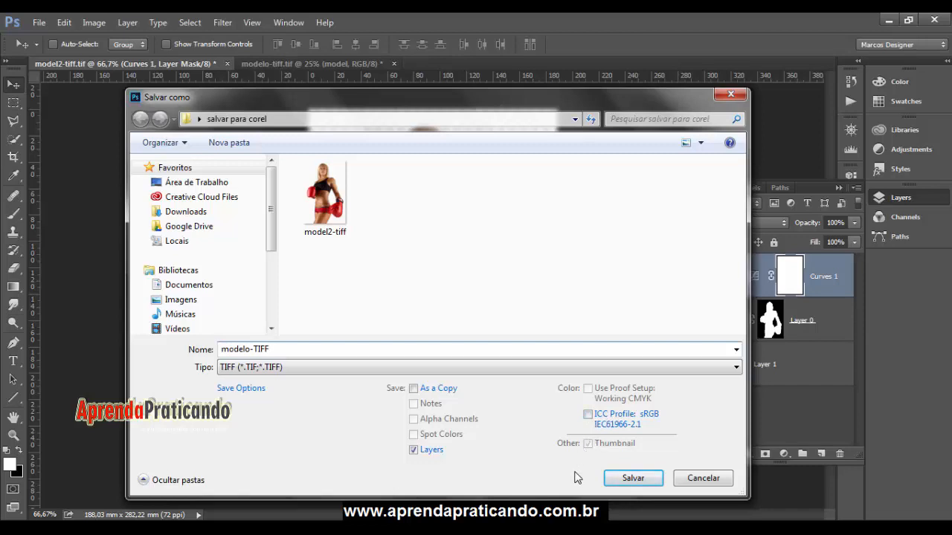
pyautogui.click(633, 480)
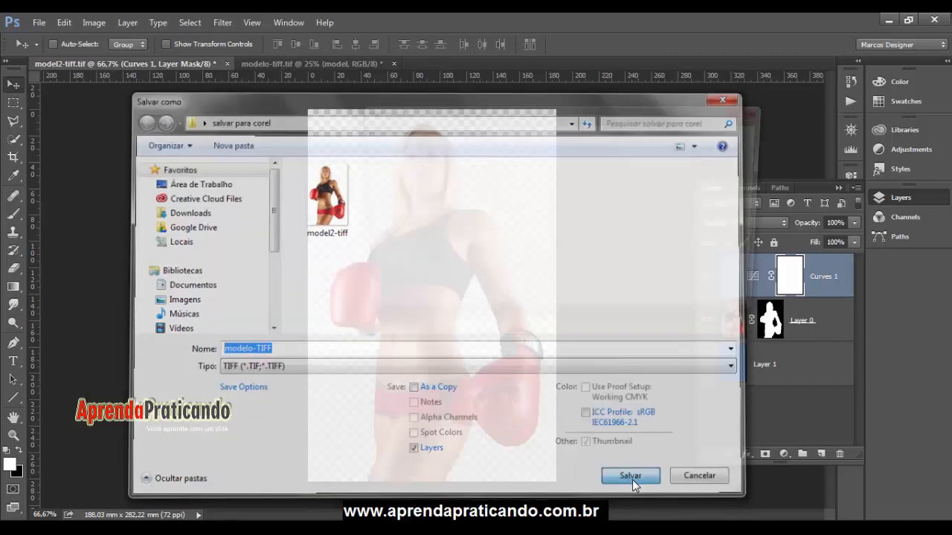
# Enable Save Transparency in the TIFF options, agree to save the transparency information, and complete the save.
pyautogui.moveTo(546, 126); pyautogui.dragTo(463, 212)
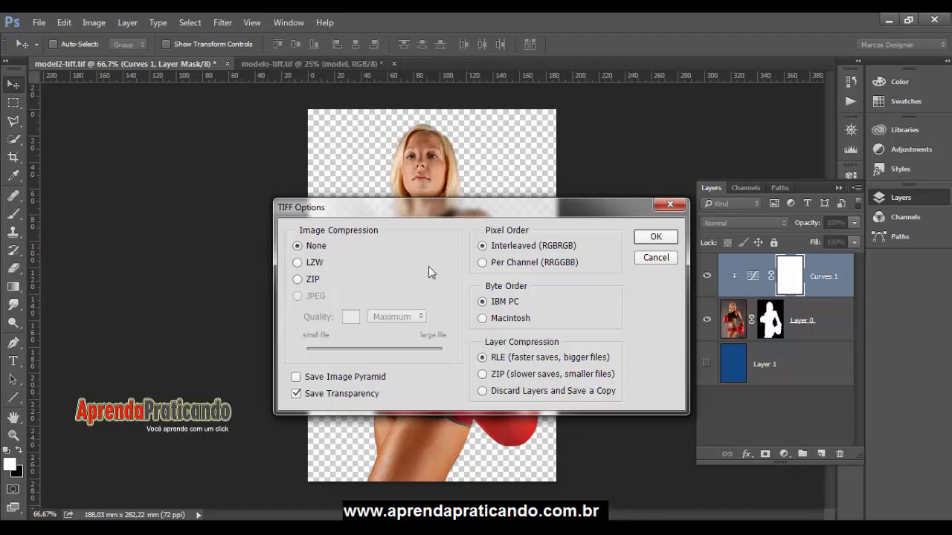
pyautogui.moveTo(432, 210); pyautogui.dragTo(587, 156)
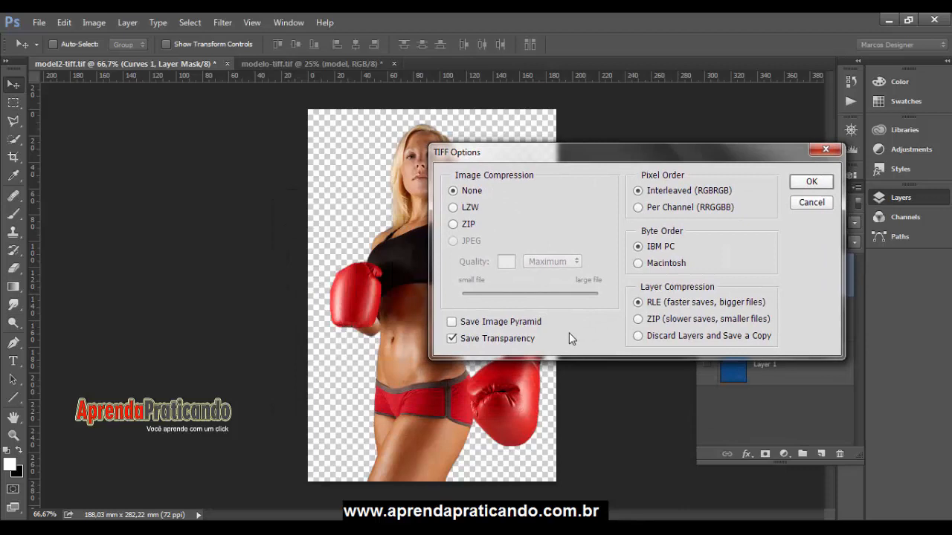
pyautogui.click(455, 340)
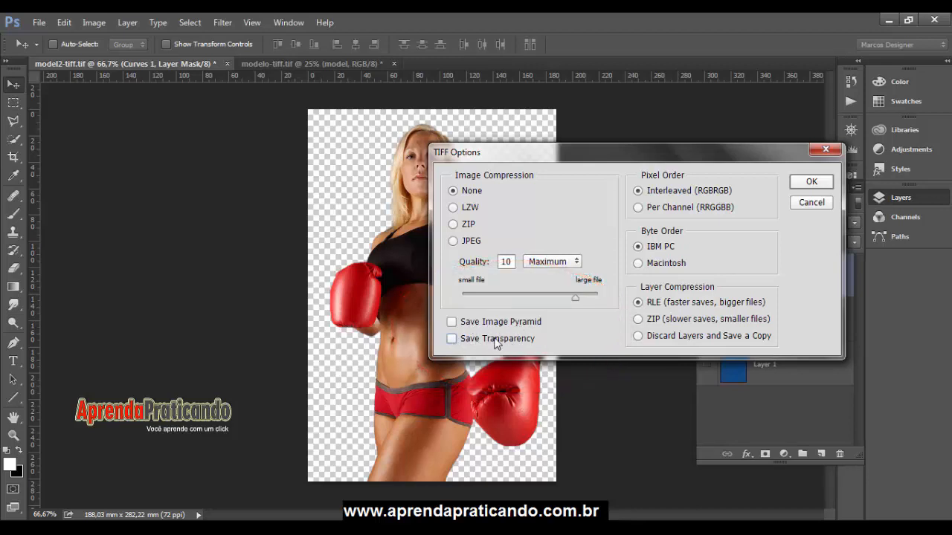
pyautogui.click(451, 339)
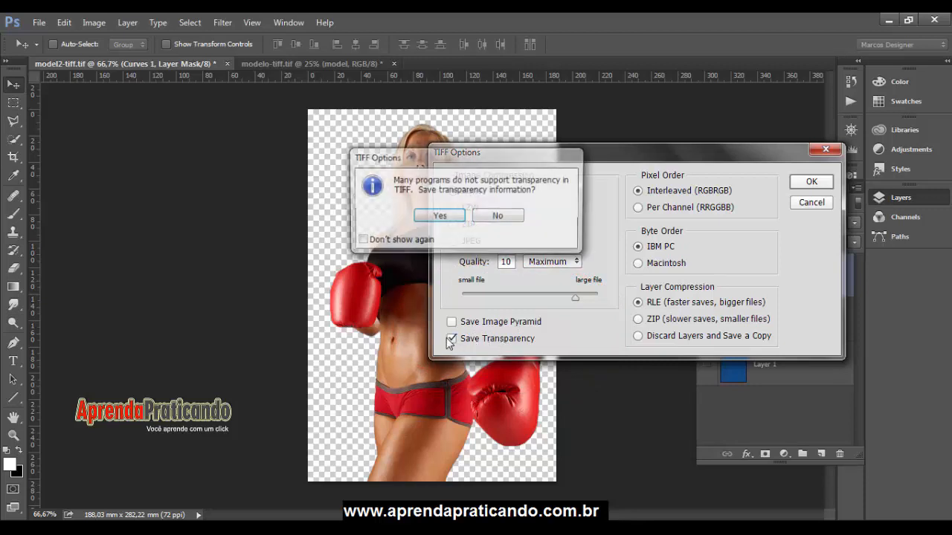
pyautogui.click(439, 216)
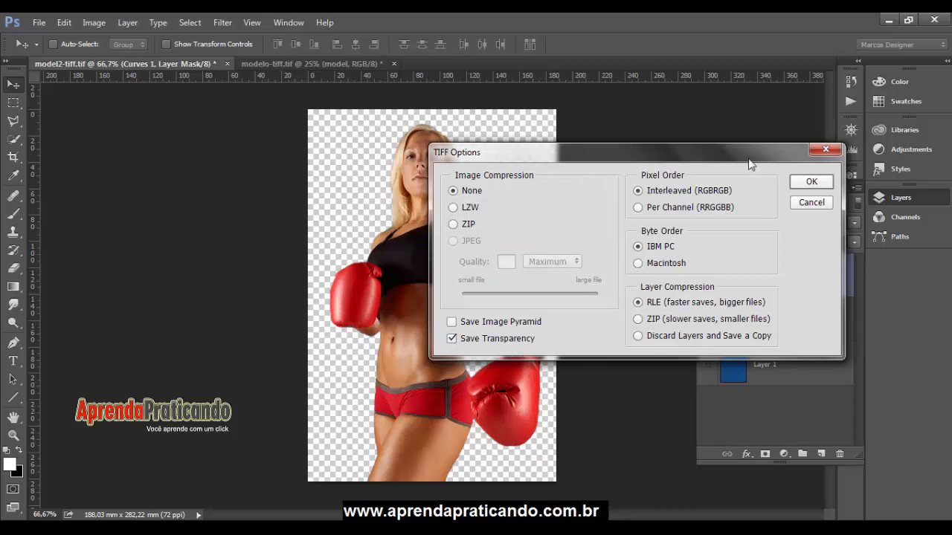
pyautogui.moveTo(748, 159); pyautogui.dragTo(709, 146)
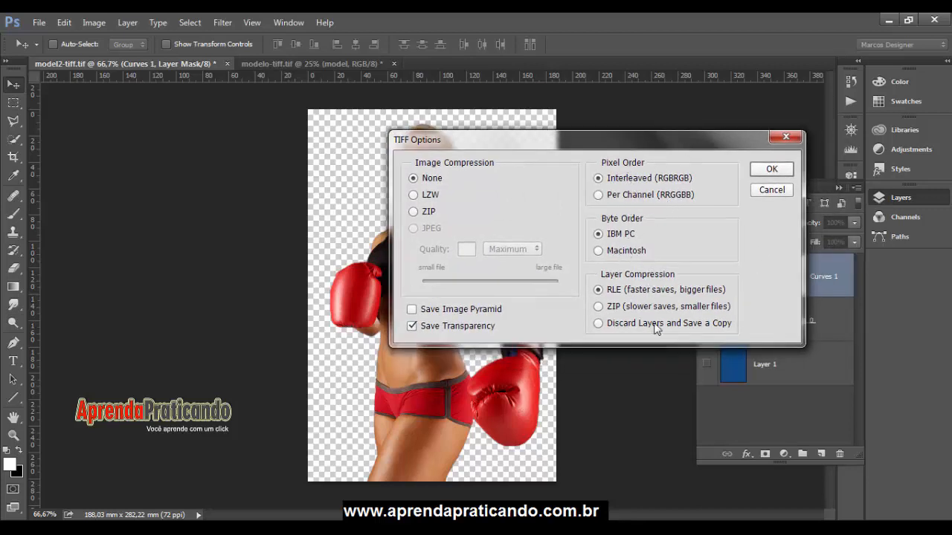
pyautogui.click(770, 171)
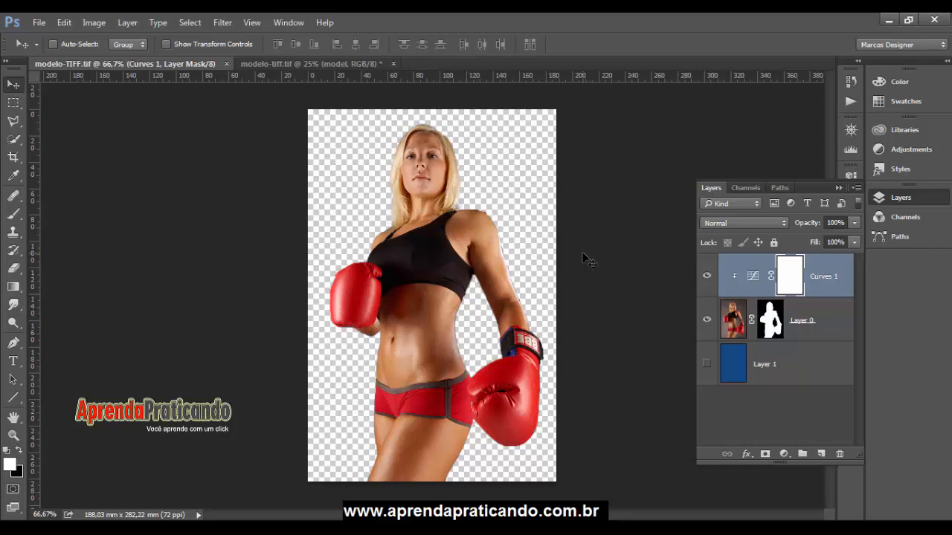
# Check the resolution and its Pixels/Inch unit in Image Size for the modelo-tiff.tif document with the dark-haired model.
pyautogui.click(313, 64)
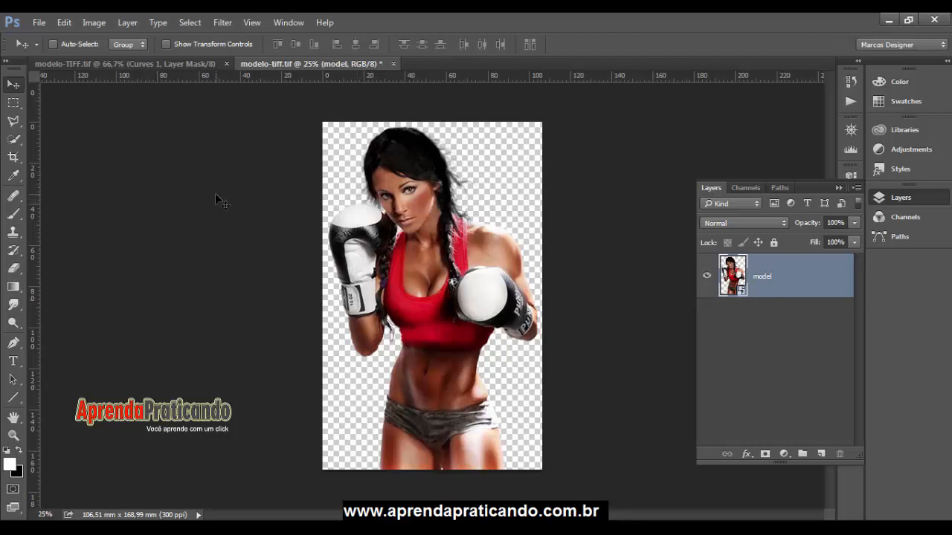
pyautogui.click(94, 23)
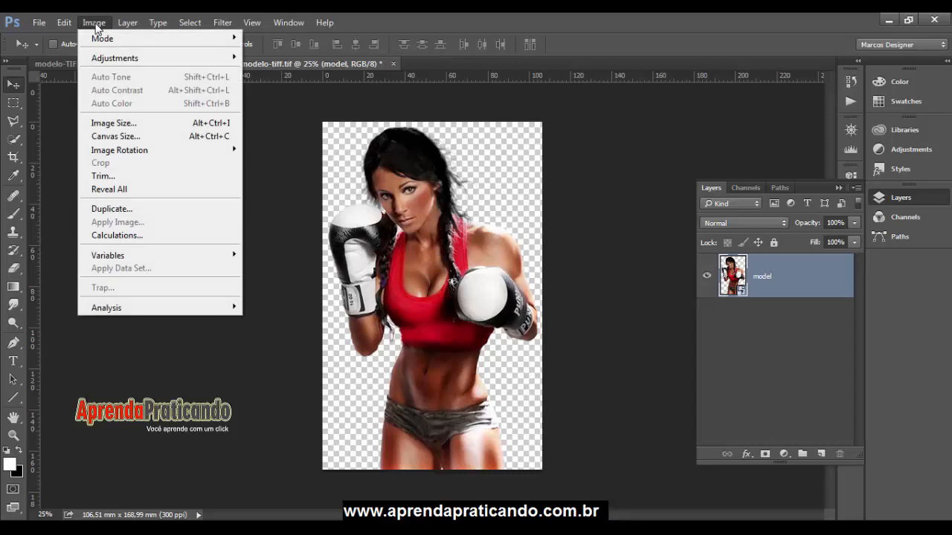
pyautogui.click(111, 123)
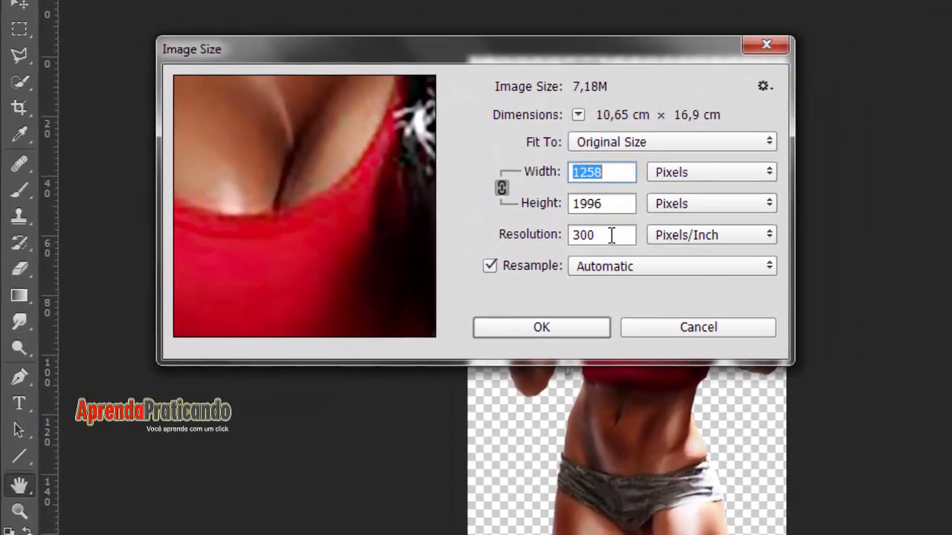
pyautogui.moveTo(611, 235); pyautogui.dragTo(563, 239)
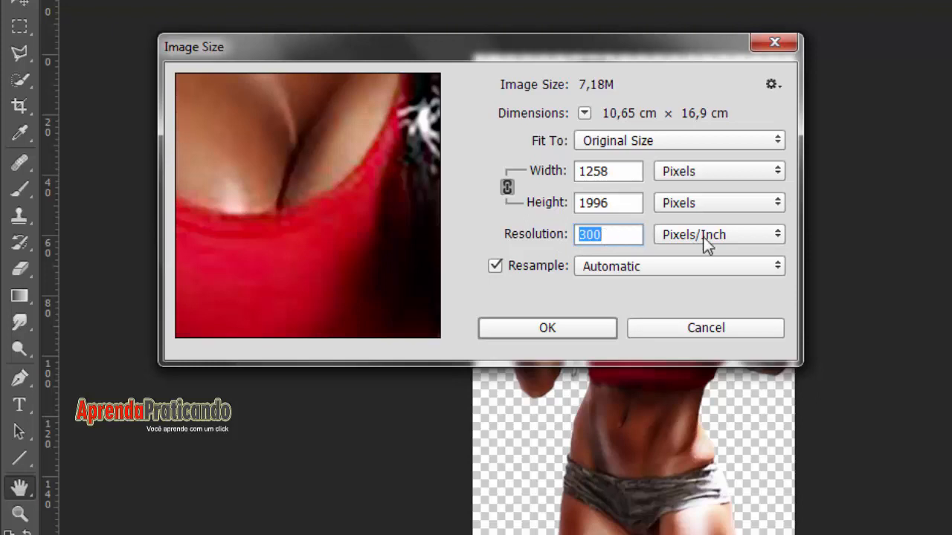
pyautogui.click(779, 235)
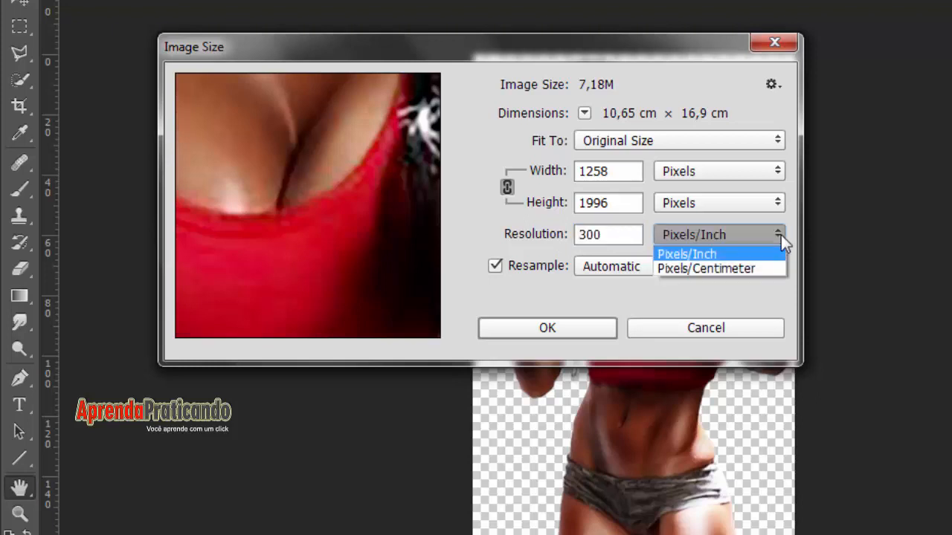
pyautogui.click(710, 254)
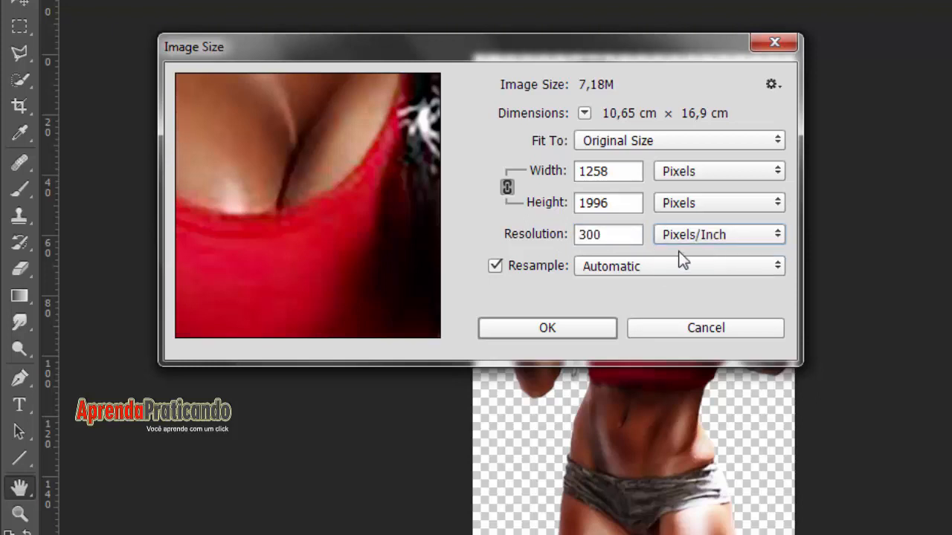
pyautogui.doubleClick(596, 237)
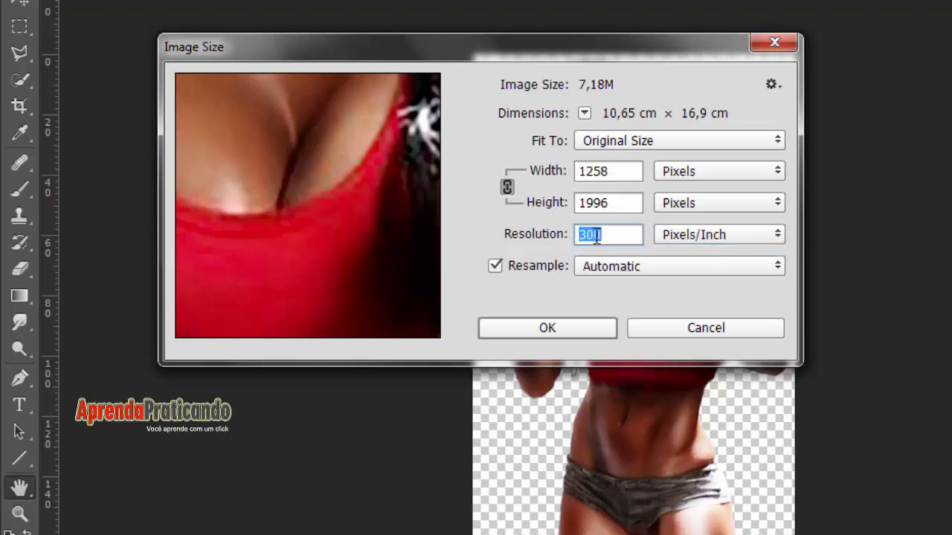
pyautogui.click(779, 238)
pyautogui.click(724, 253)
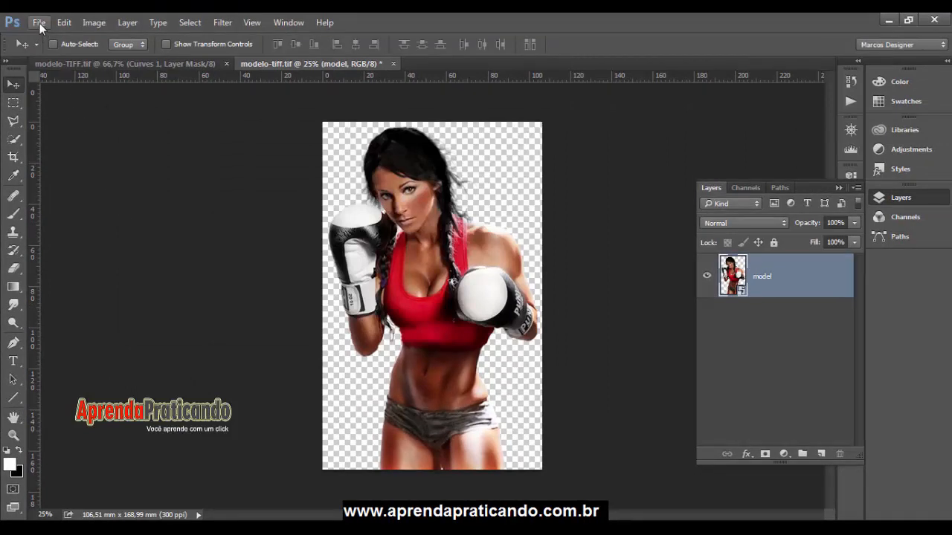
# Start saving the dark-haired model's document as a new PNG file named modelo-PNG in the "salvar para corel" folder.
pyautogui.click(39, 24)
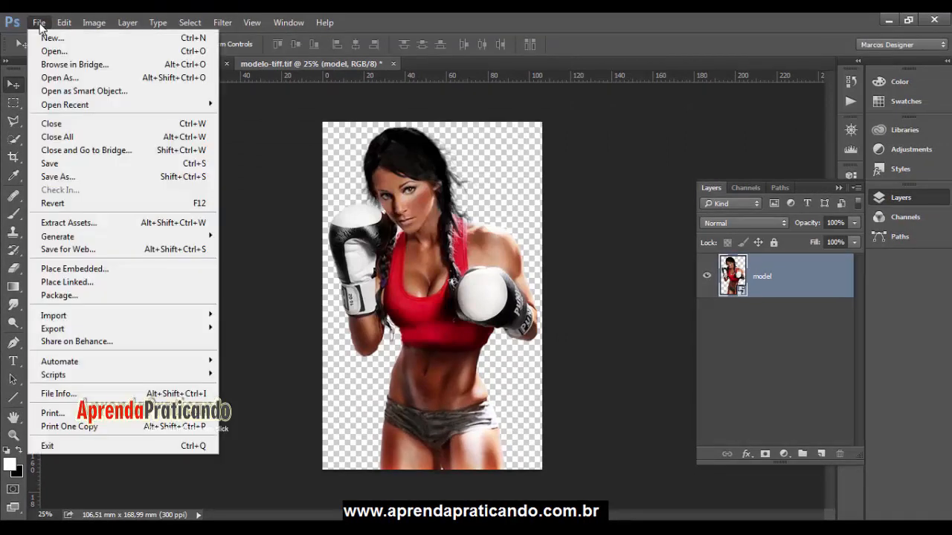
pyautogui.click(56, 177)
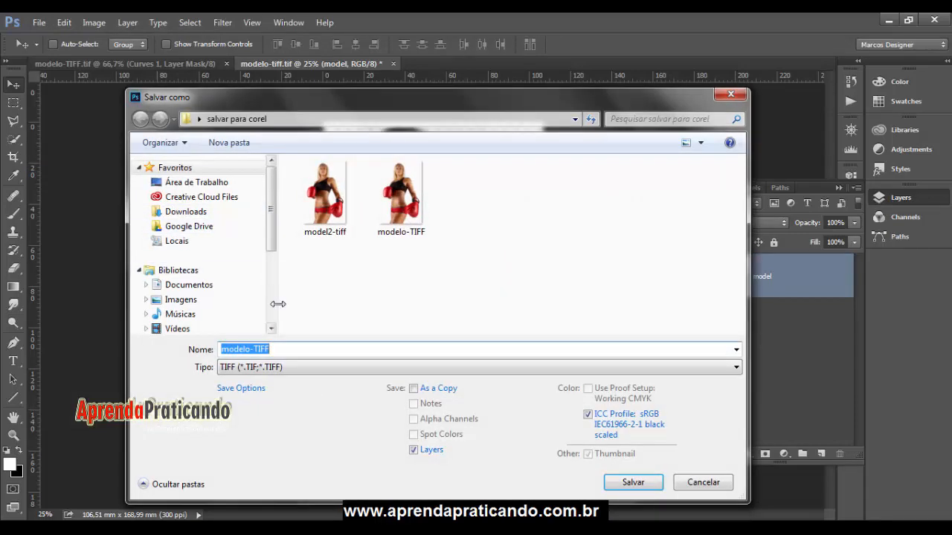
pyautogui.click(283, 371)
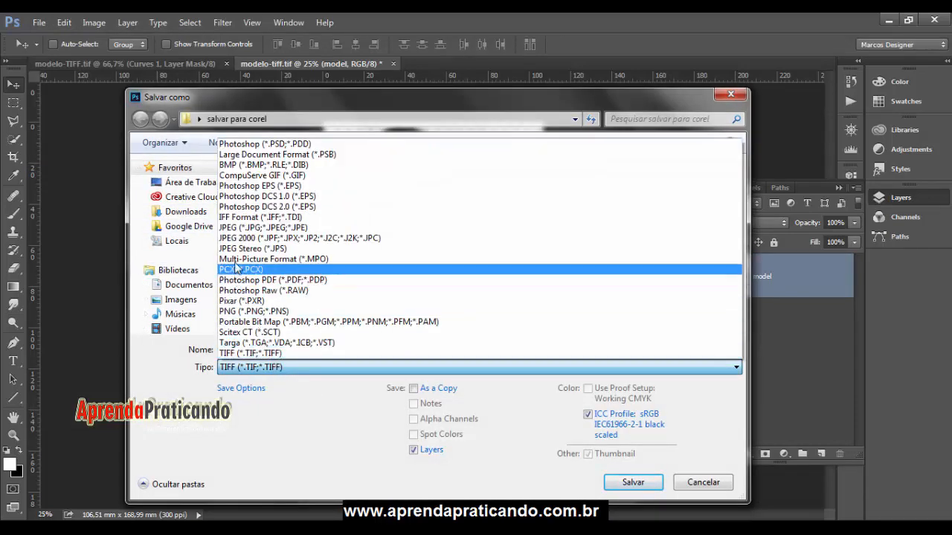
pyautogui.click(255, 313)
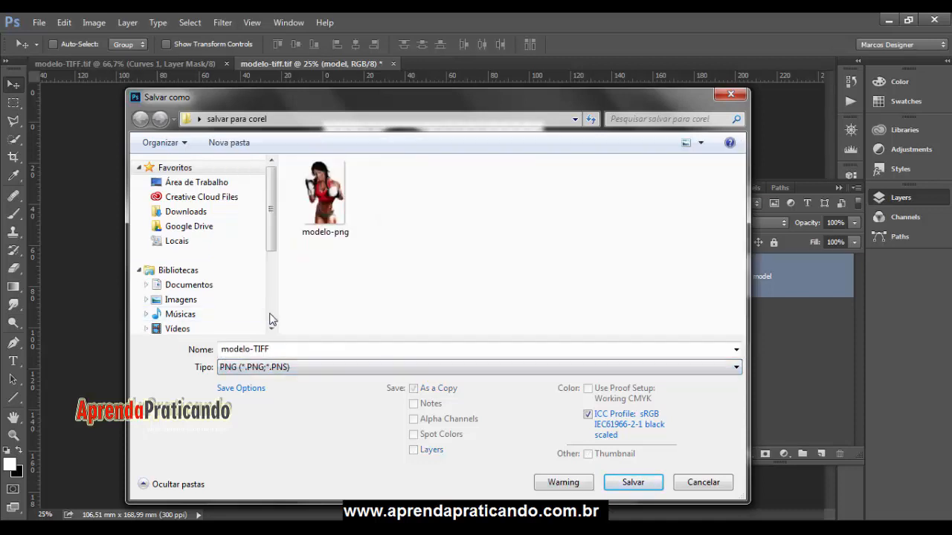
pyautogui.doubleClick(271, 348)
pyautogui.click(271, 349)
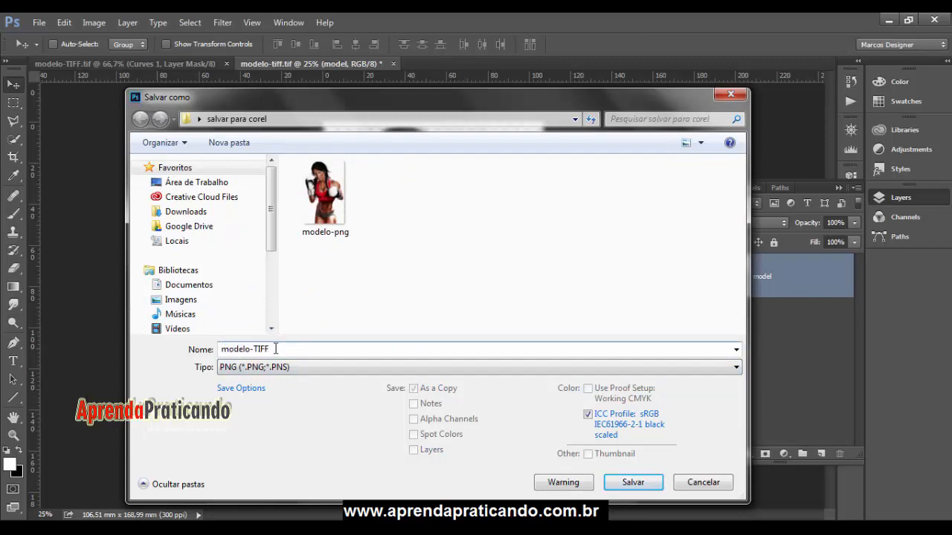
pyautogui.moveTo(274, 349); pyautogui.dragTo(264, 348)
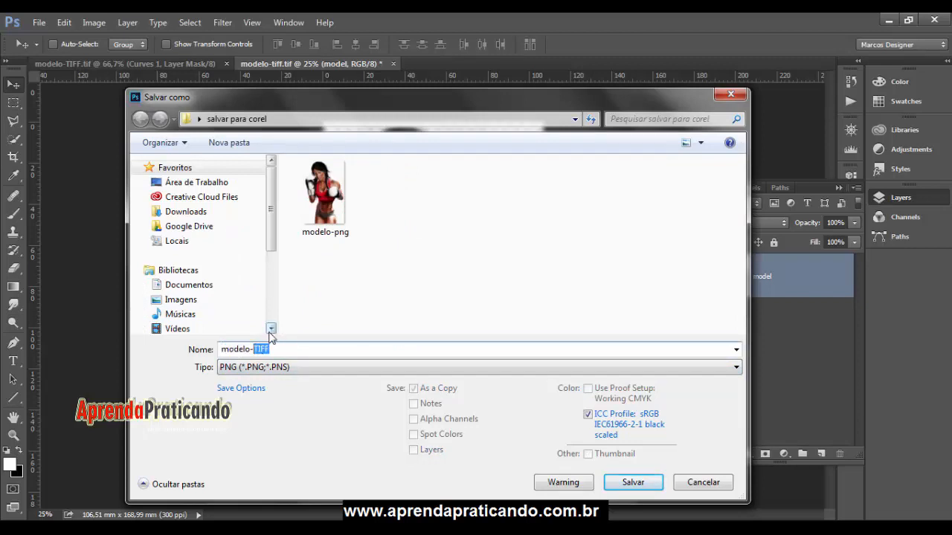
pyautogui.write('PNG')
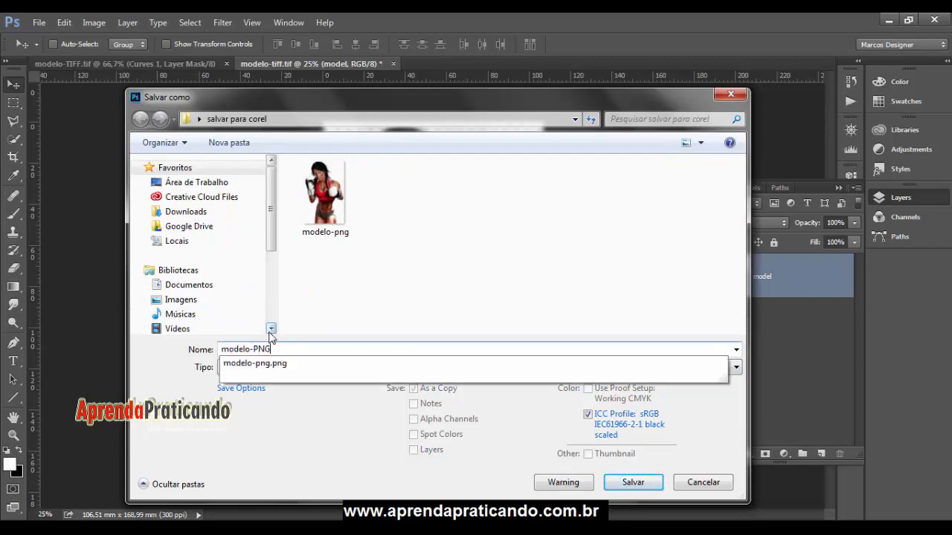
pyautogui.click(362, 418)
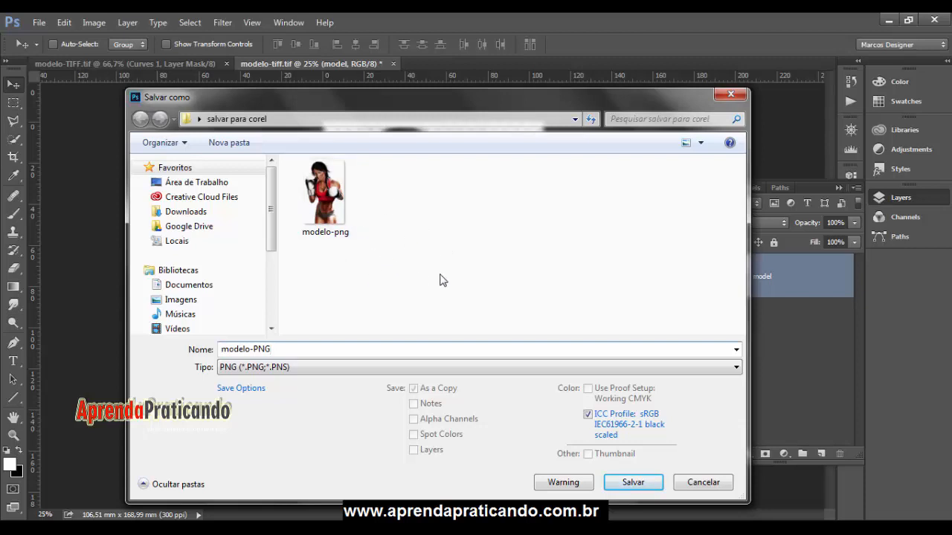
# Save modelo-PNG over the existing file, keeping Smallest / Slow compression and no interlacing in the PNG options.
pyautogui.doubleClick(245, 350)
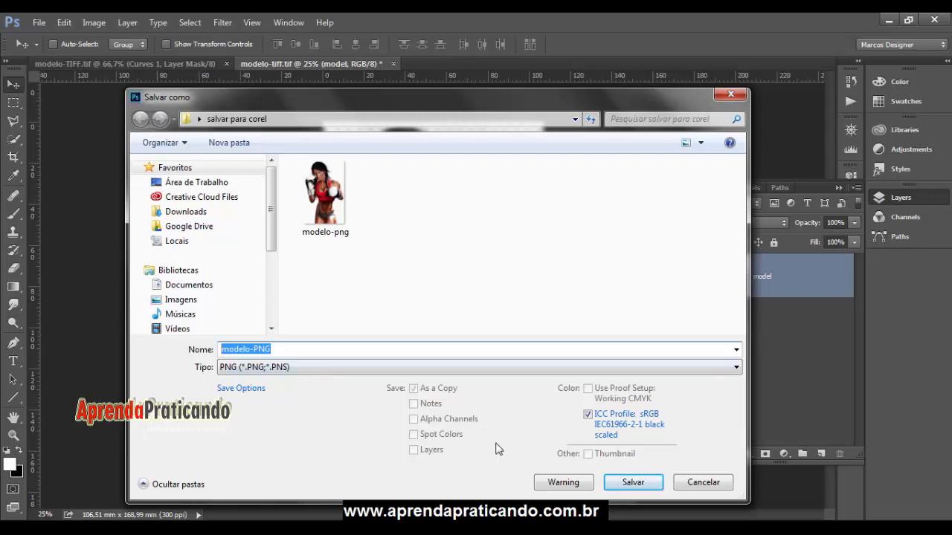
pyautogui.click(630, 485)
pyautogui.click(510, 276)
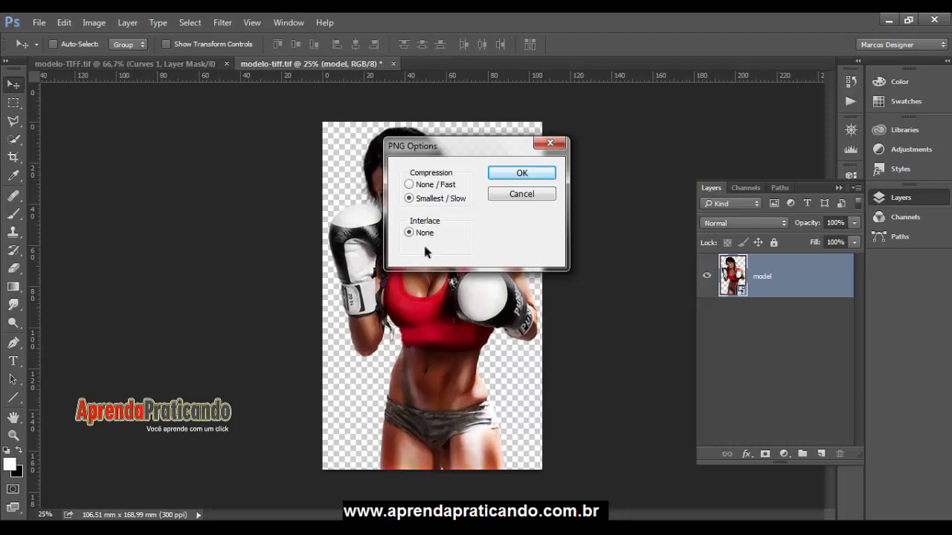
pyautogui.click(522, 179)
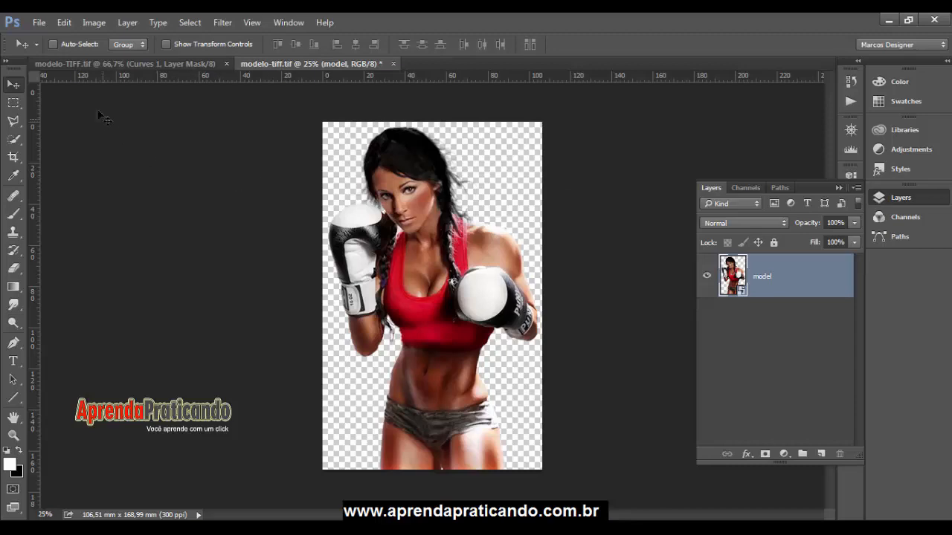
# Start saving the same document as a JPEG file named modelo-JPEG in the "salvar para corel" folder.
pyautogui.click(39, 23)
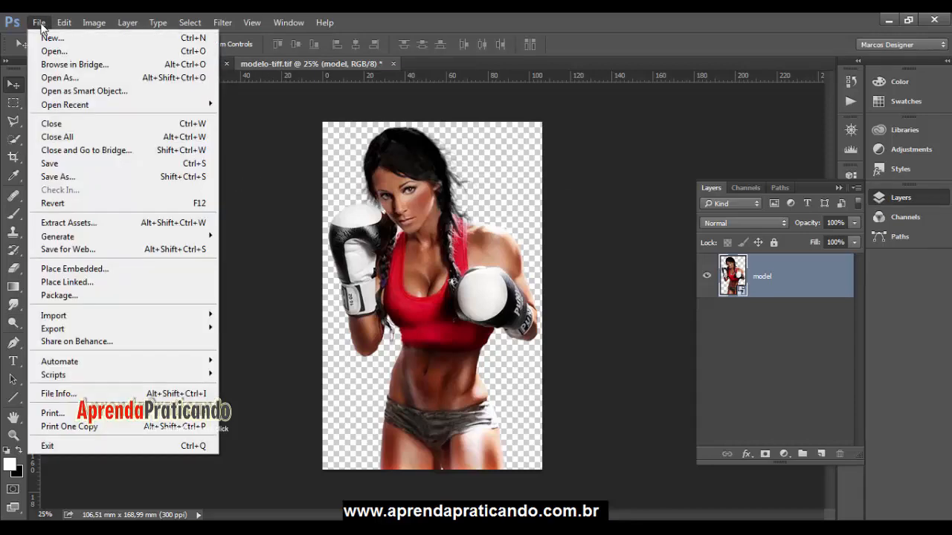
pyautogui.click(57, 177)
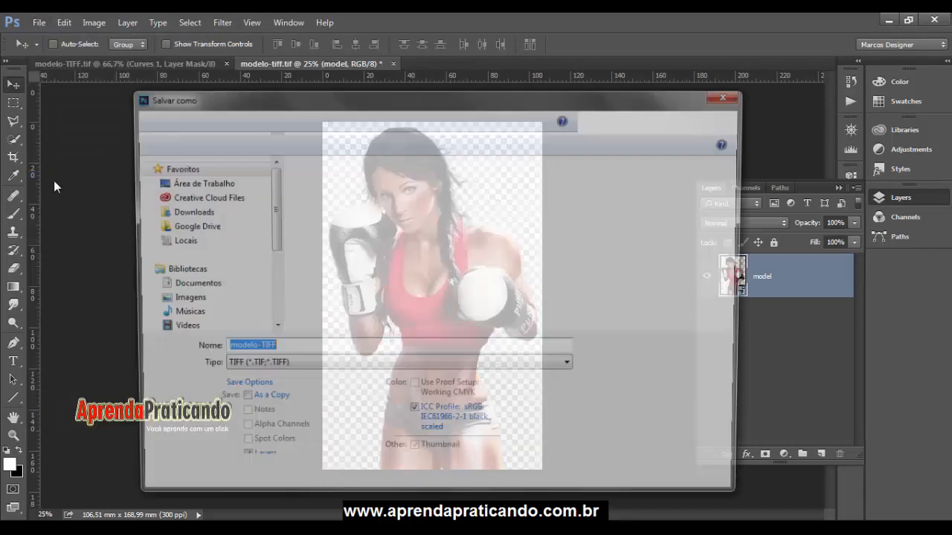
pyautogui.click(323, 367)
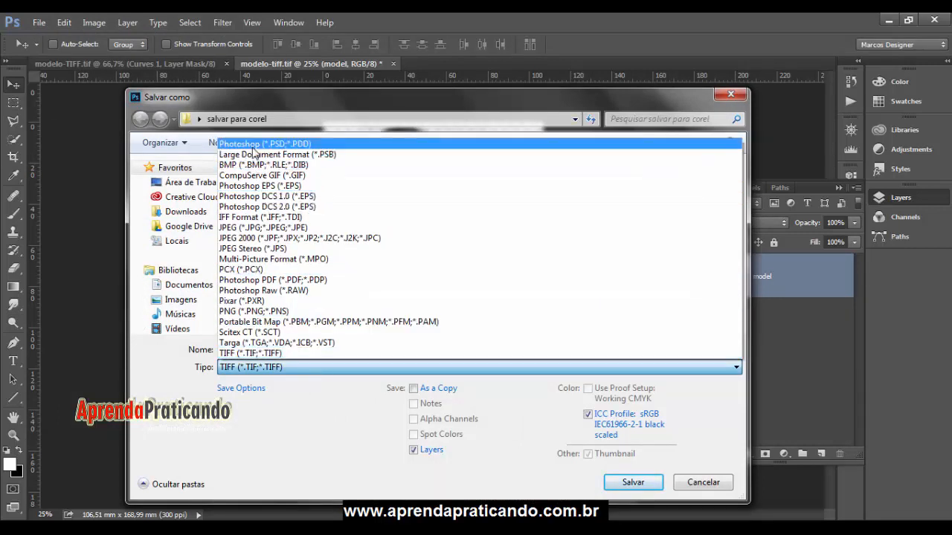
pyautogui.click(261, 231)
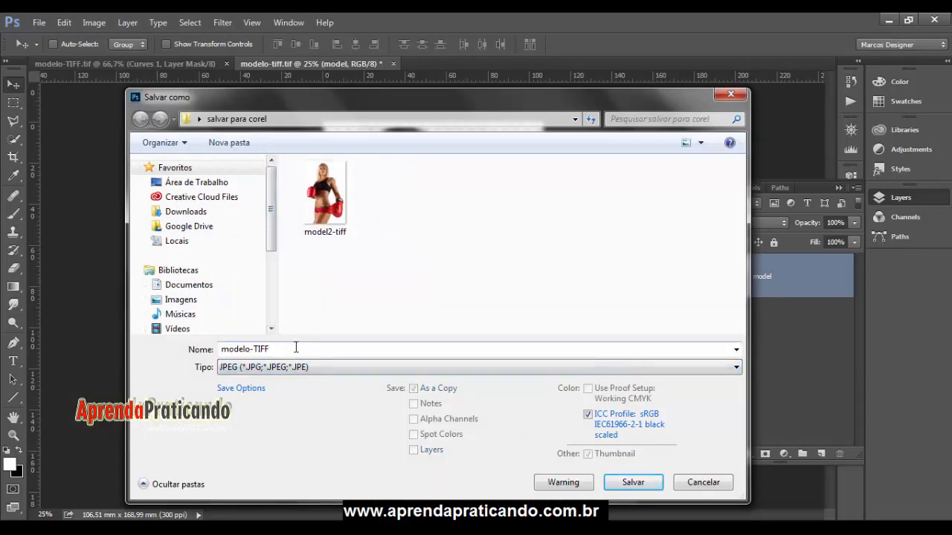
pyautogui.click(295, 349)
pyautogui.click(282, 349)
pyautogui.moveTo(282, 349); pyautogui.dragTo(254, 349)
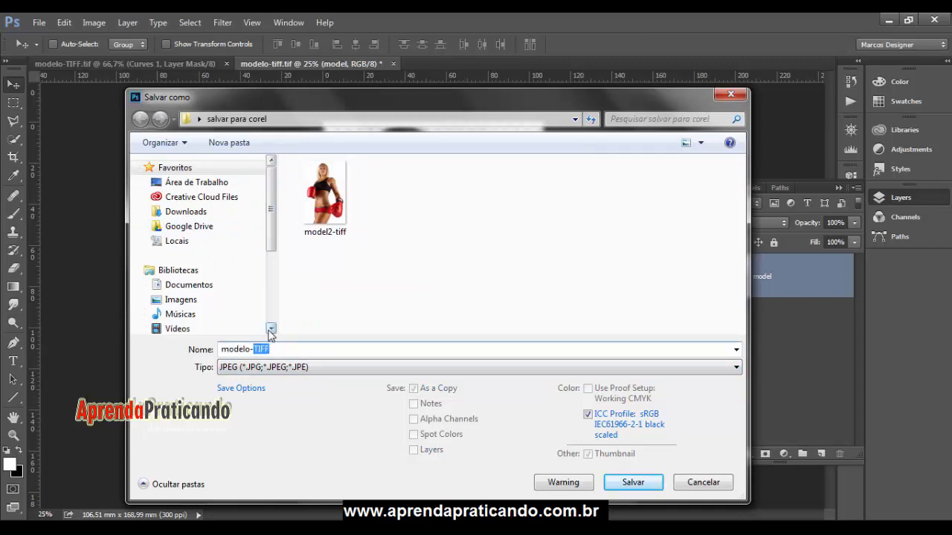
pyautogui.write('JPEG')
# Save modelo-JPEG with quality 12 (Maximum) and the Baseline ("Standard") format, keeping the options dialog clear of the image preview.
pyautogui.click(633, 484)
pyautogui.moveTo(439, 116); pyautogui.dragTo(193, 118)
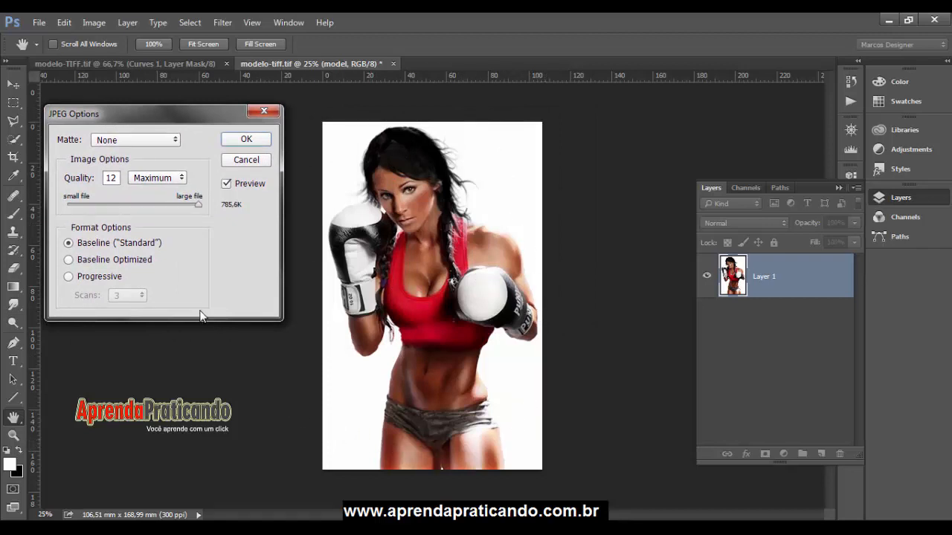
pyautogui.click(246, 144)
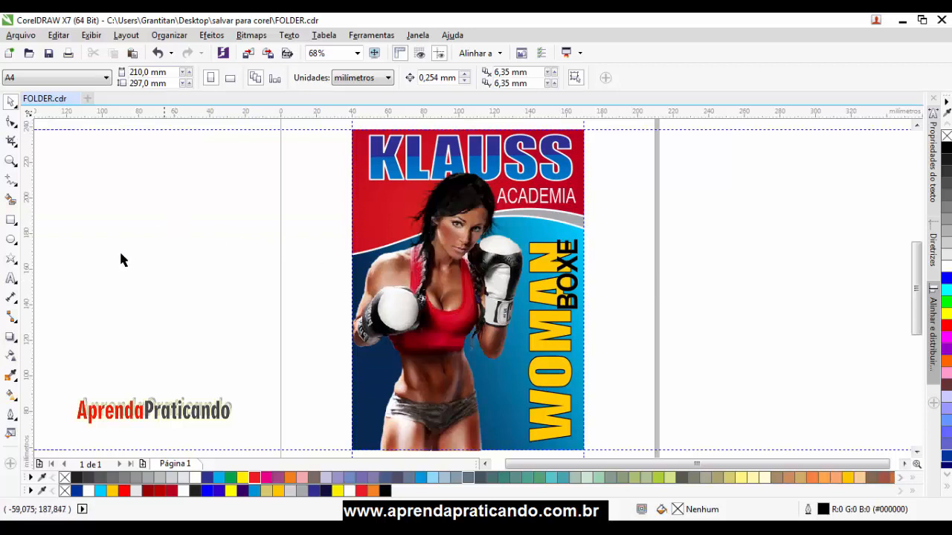
# Switch to CorelDRAW and add a red text label reading PNG, about 121 mm wide, beside the flyer's upper left side.
pyautogui.click(9, 280)
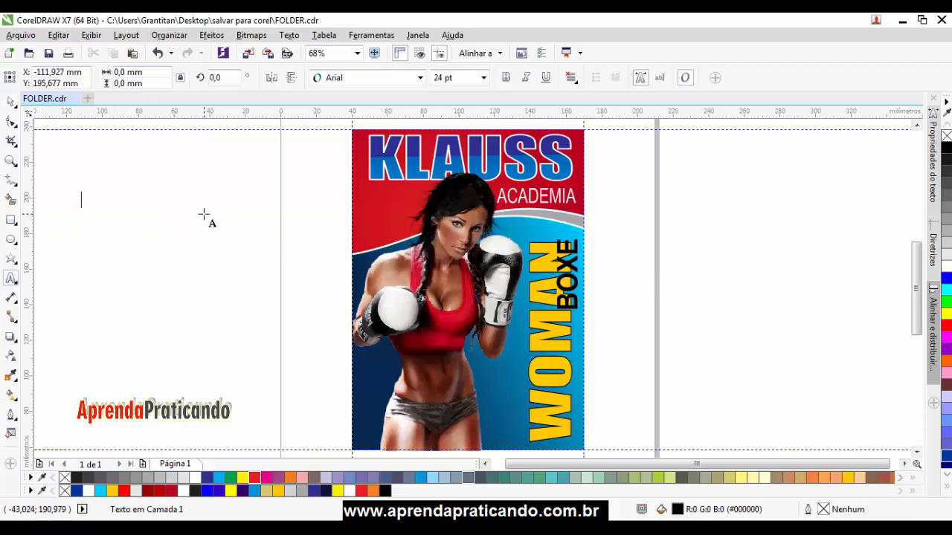
pyautogui.write('png')
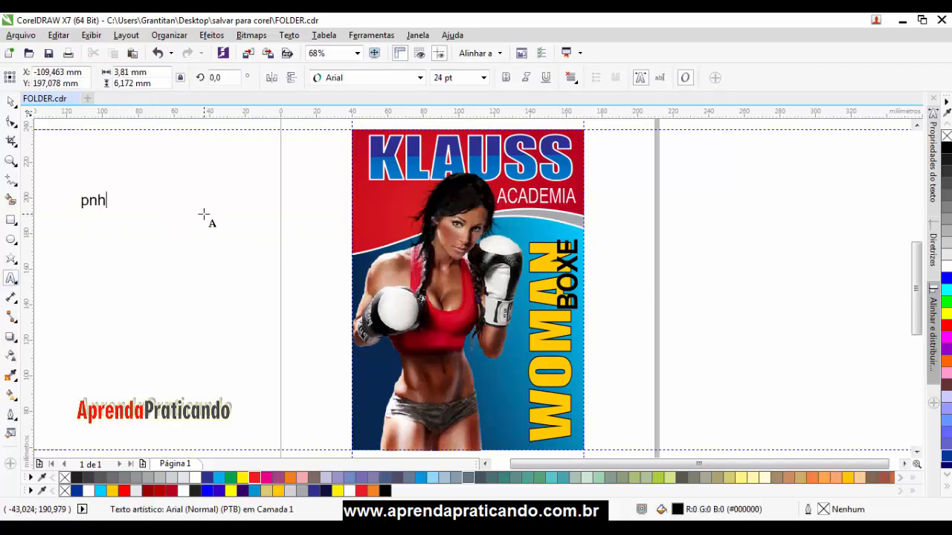
pyautogui.click(11, 103)
pyautogui.moveTo(118, 211); pyautogui.dragTo(302, 277)
pyautogui.moveTo(189, 235); pyautogui.dragTo(189, 172)
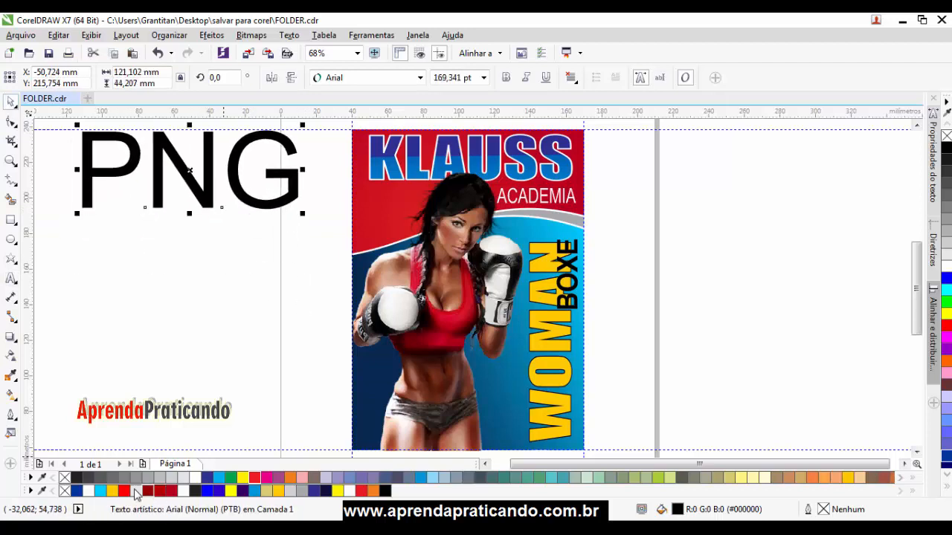
pyautogui.click(123, 490)
# Copy the red PNG label to the other side of the flyer and change the copy's text to TIFF.
pyautogui.click(233, 197)
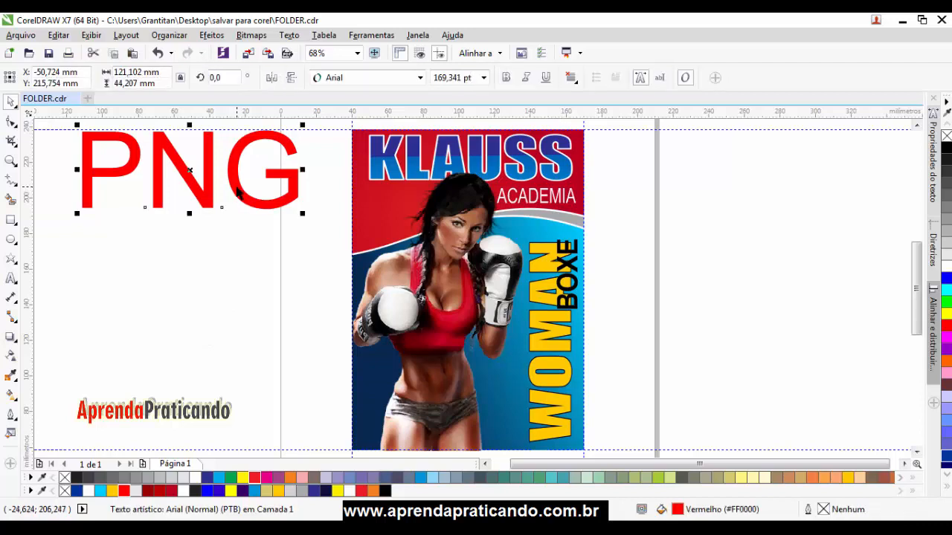
pyautogui.moveTo(212, 186); pyautogui.dragTo(742, 168)
pyautogui.moveTo(637, 176); pyautogui.dragTo(842, 175)
pyautogui.write('TIFF')
pyautogui.click(11, 102)
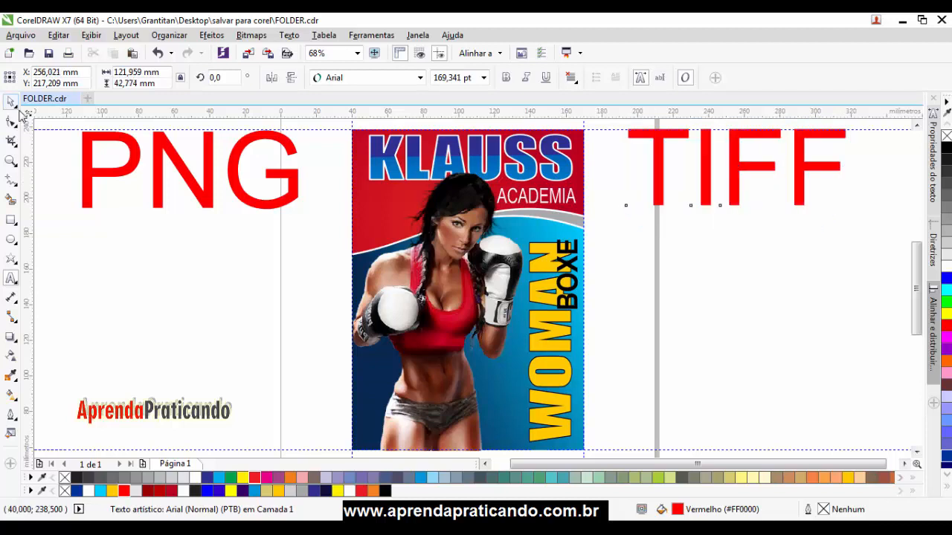
pyautogui.click(168, 264)
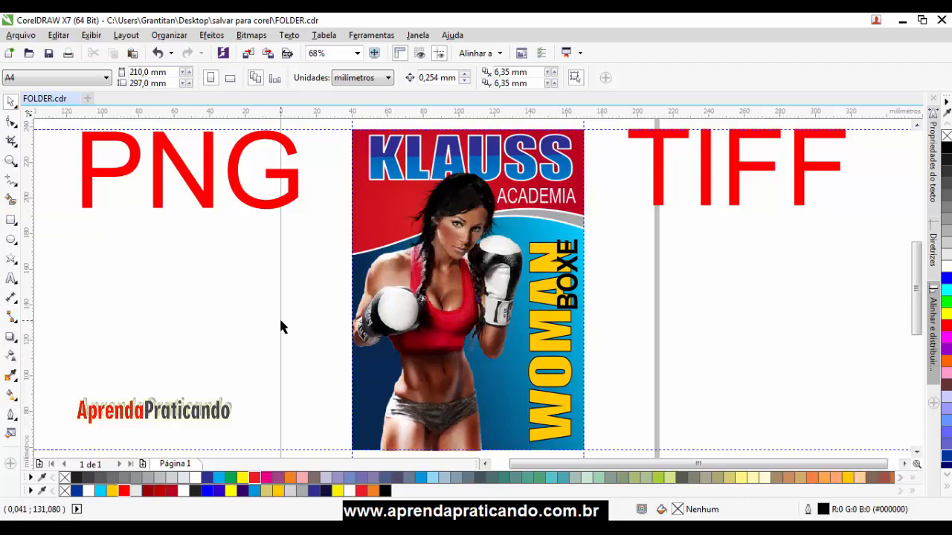
# Import modelo-TIFF from the "salvar para corel" folder and place it under the TIFF label at about 97 mm wide.
pyautogui.click(21, 36)
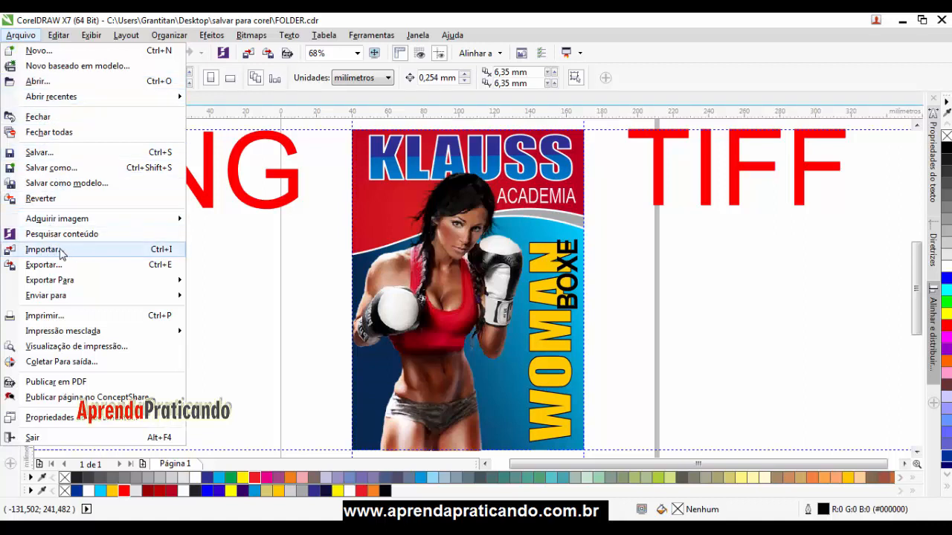
pyautogui.click(45, 249)
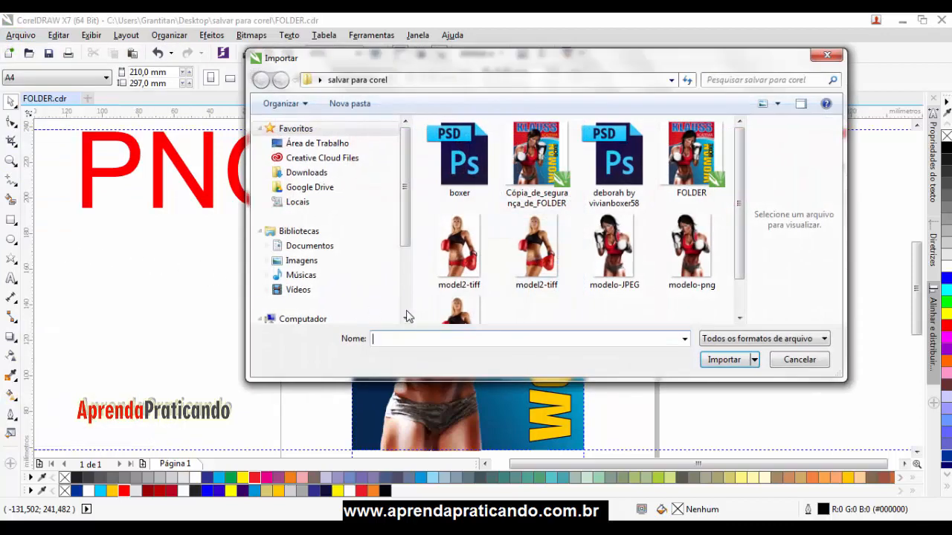
pyautogui.moveTo(741, 223); pyautogui.dragTo(741, 255)
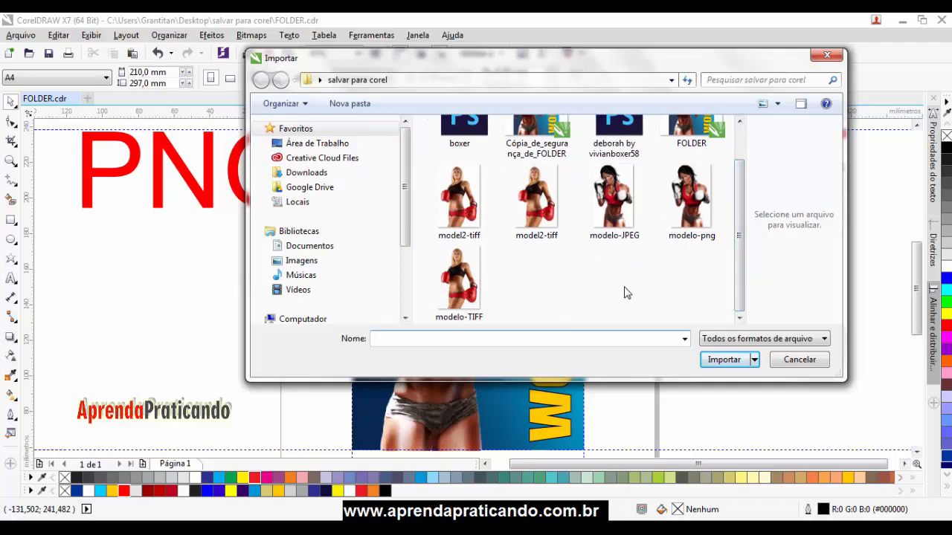
pyautogui.click(478, 286)
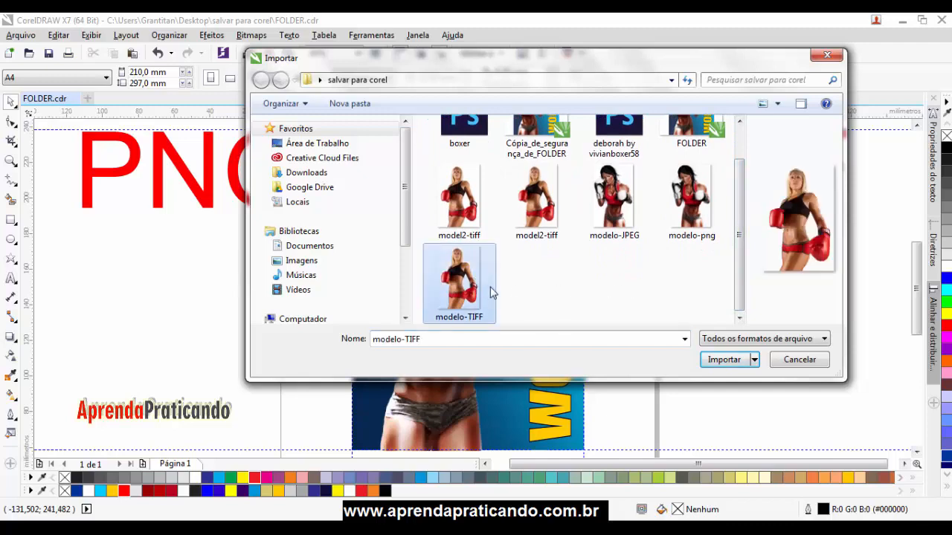
pyautogui.click(723, 359)
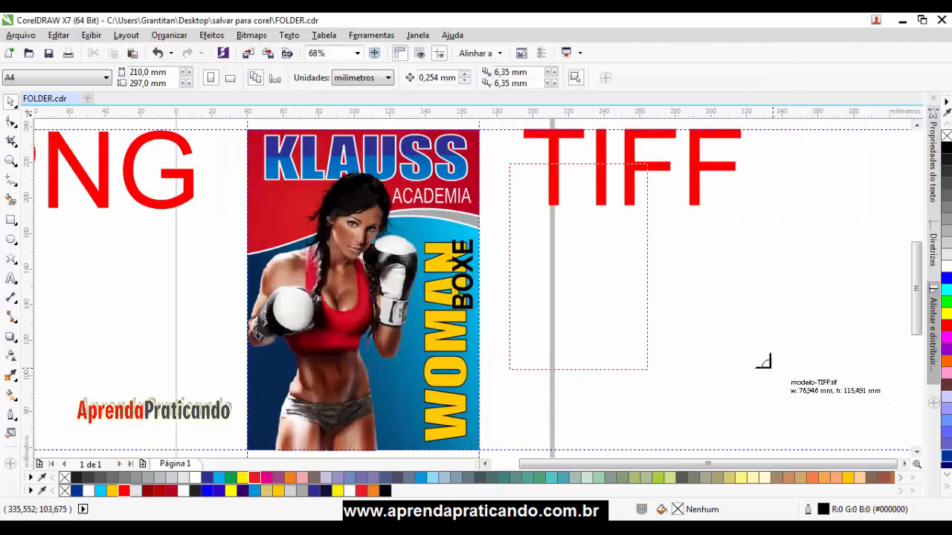
pyautogui.moveTo(820, 410); pyautogui.dragTo(832, 423)
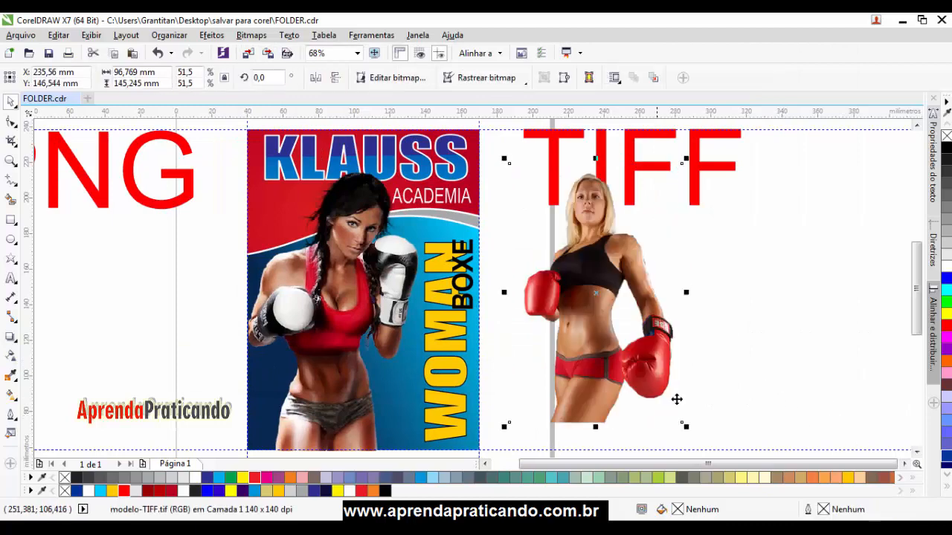
# Enlarge the TIFF model image to about 104 mm wide and position it so it overlaps the lower part of the TIFF label.
pyautogui.moveTo(688, 429); pyautogui.dragTo(701, 448)
pyautogui.moveTo(637, 340); pyautogui.dragTo(651, 317)
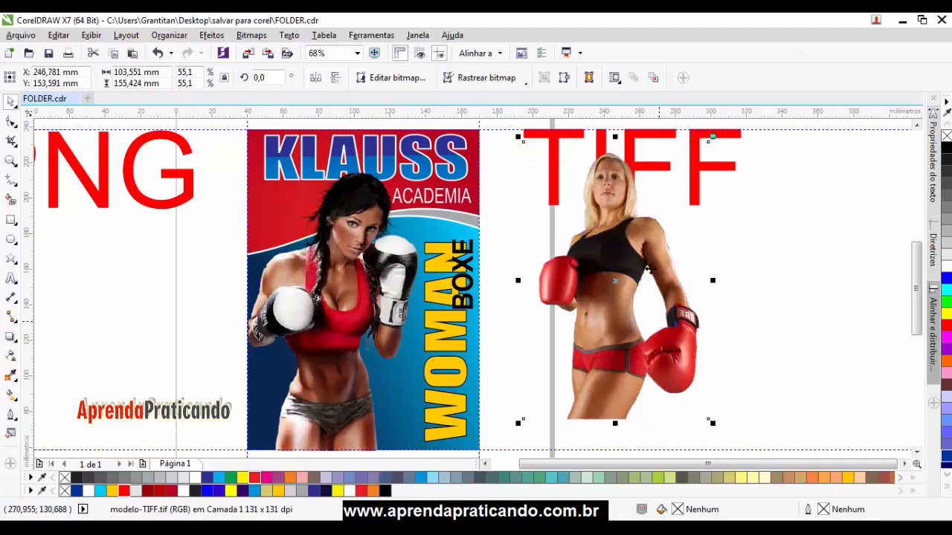
pyautogui.moveTo(625, 255); pyautogui.dragTo(666, 265)
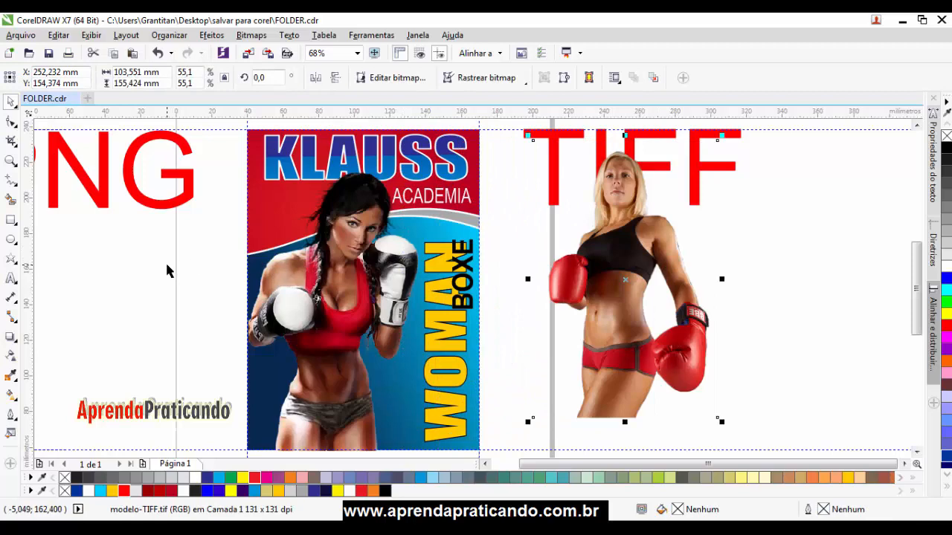
# Import modelo-png from the "salvar para corel" folder and place it under the PNG label at about 96 mm wide.
pyautogui.hscroll(-2, 167, 271)
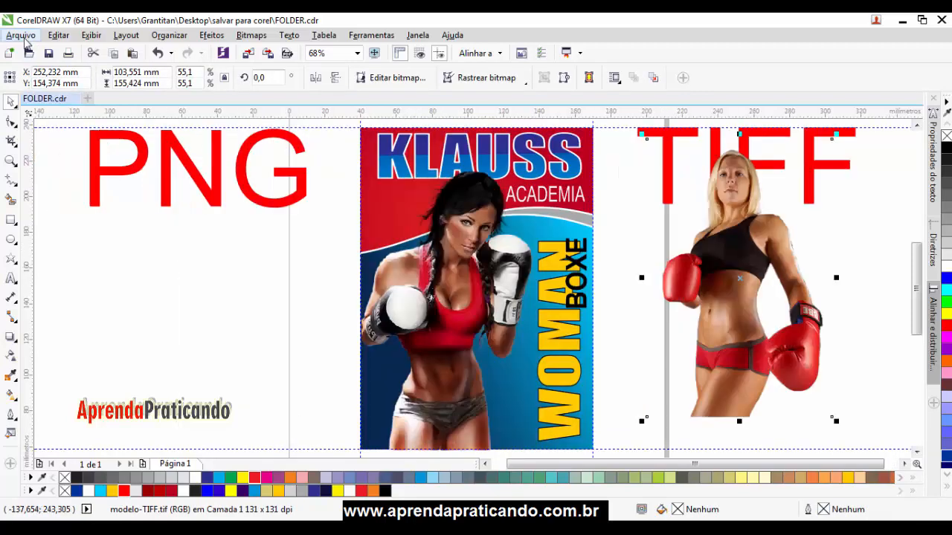
pyautogui.click(21, 35)
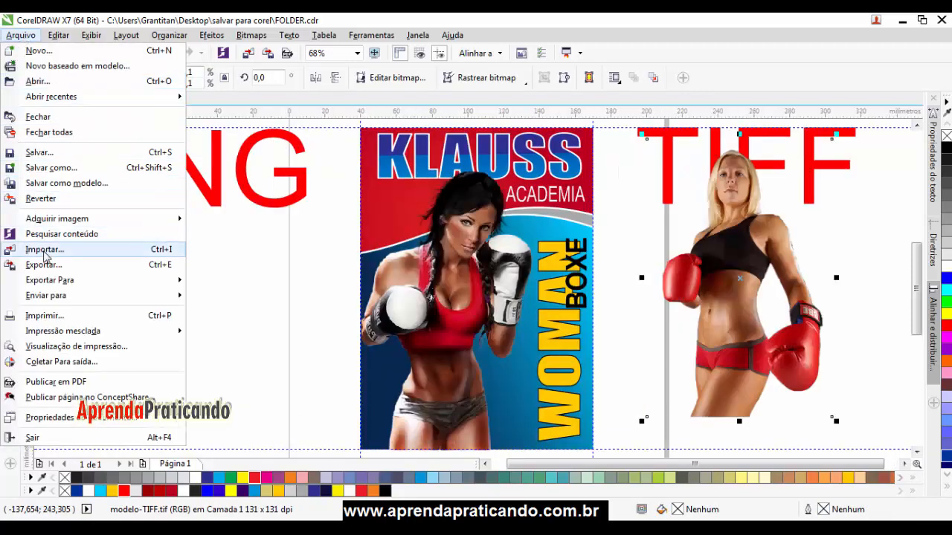
pyautogui.click(44, 250)
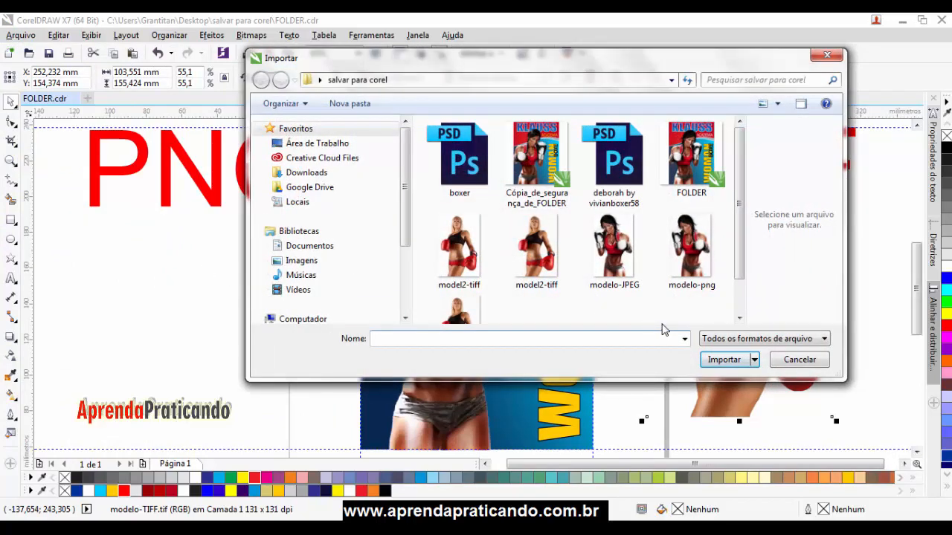
pyautogui.moveTo(737, 257); pyautogui.dragTo(736, 279)
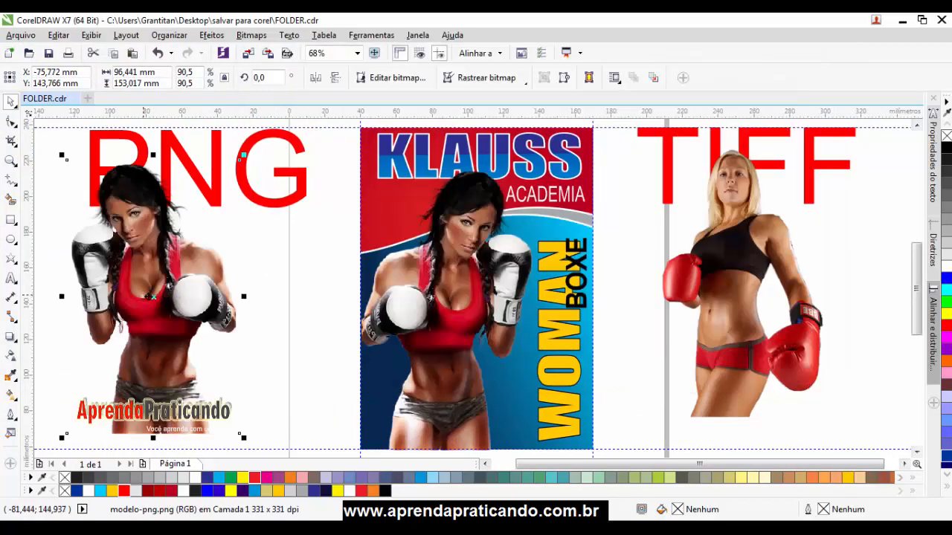
# Position the PNG model image so her head overlaps the red PNG lettering, and clear the selection.
pyautogui.moveTo(148, 296); pyautogui.dragTo(194, 297)
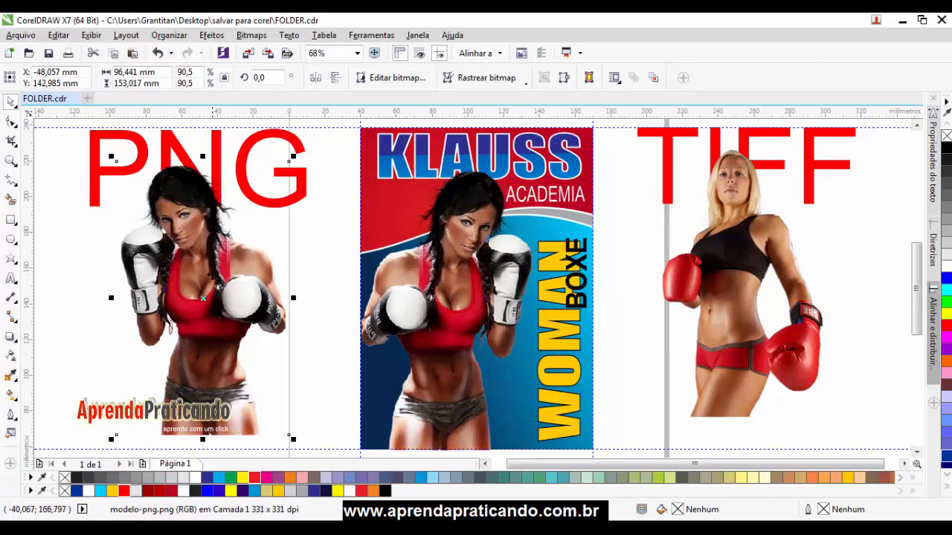
pyautogui.moveTo(188, 296); pyautogui.dragTo(179, 261)
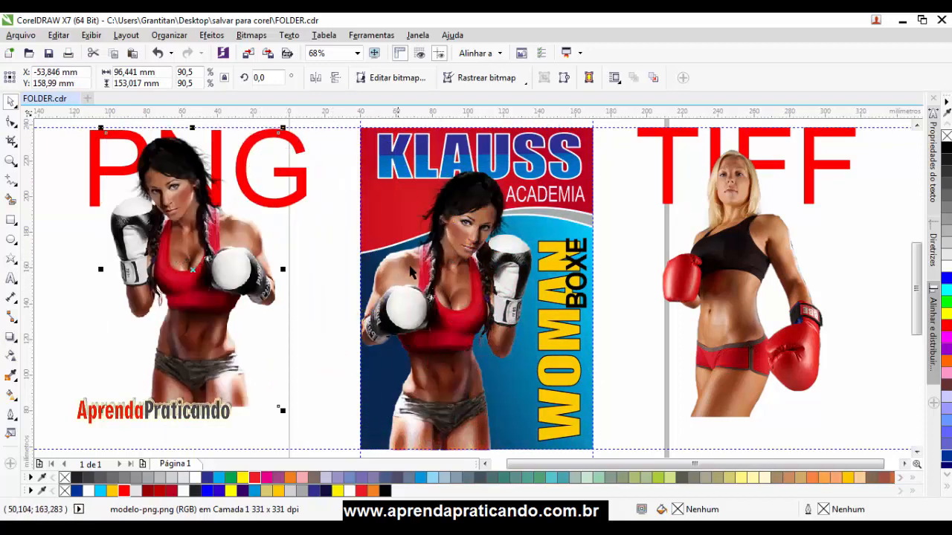
pyautogui.click(762, 247)
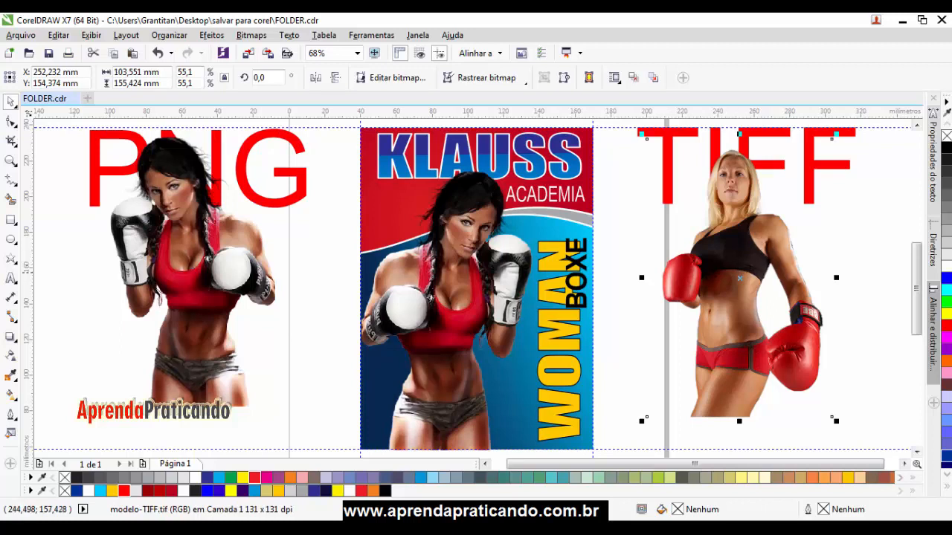
pyautogui.moveTo(215, 276); pyautogui.dragTo(209, 291)
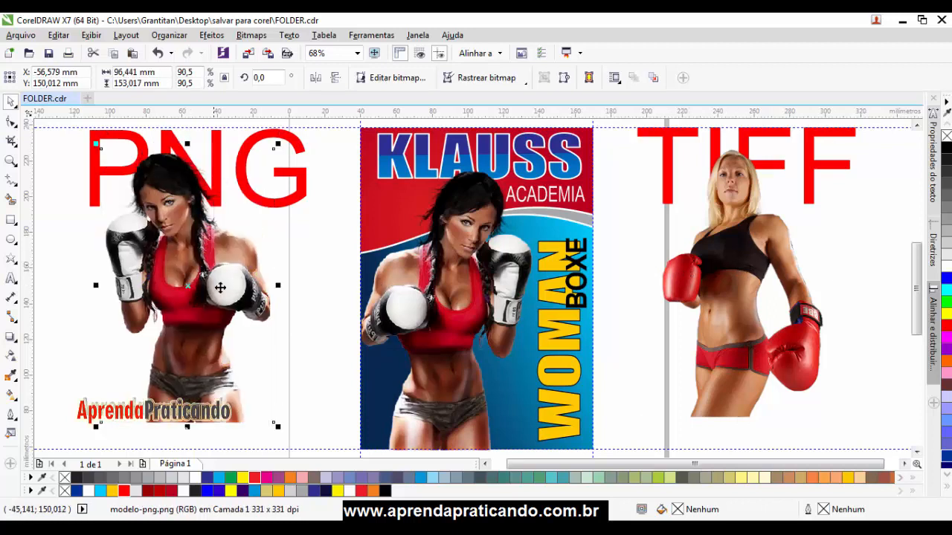
pyautogui.click(320, 271)
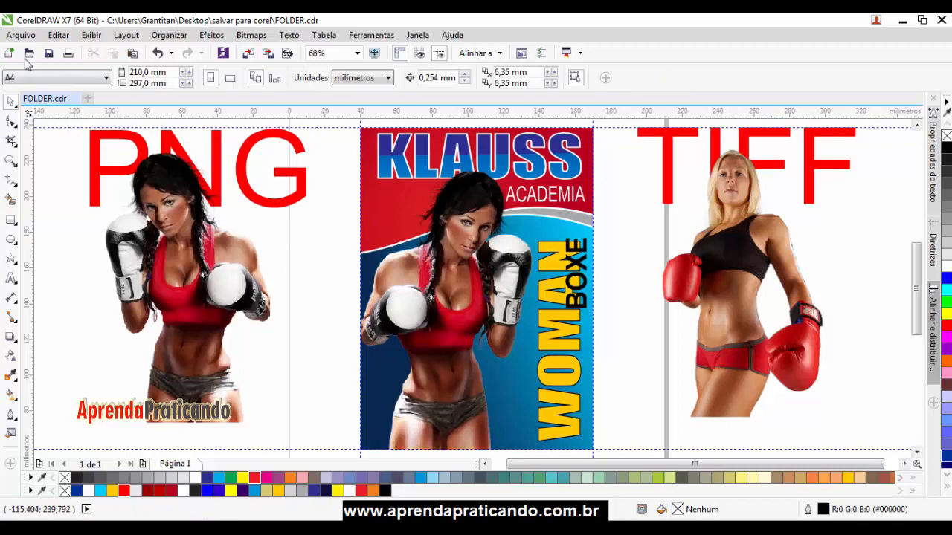
# Import modelo-JPEG from the "salvar para corel" folder and place it over the flyer's left edge at about 81 mm wide.
pyautogui.click(18, 36)
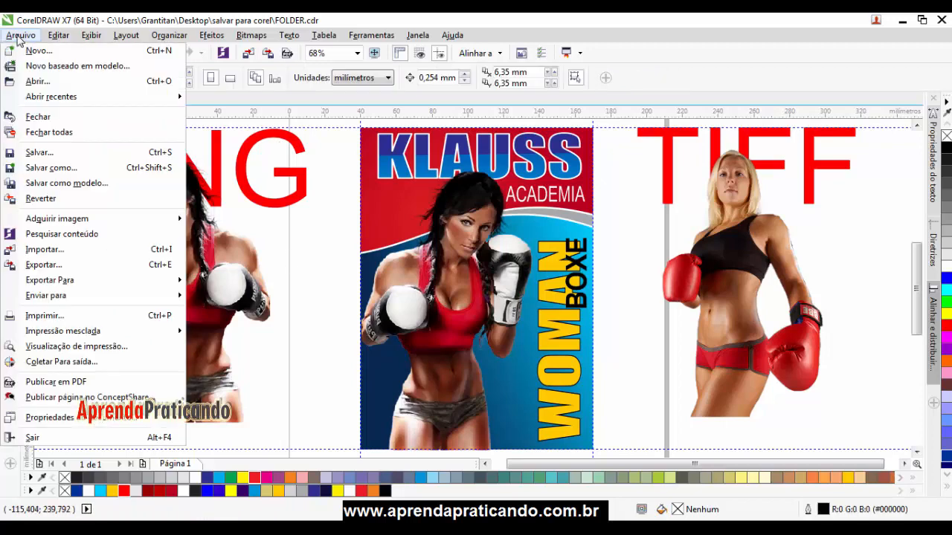
pyautogui.click(46, 249)
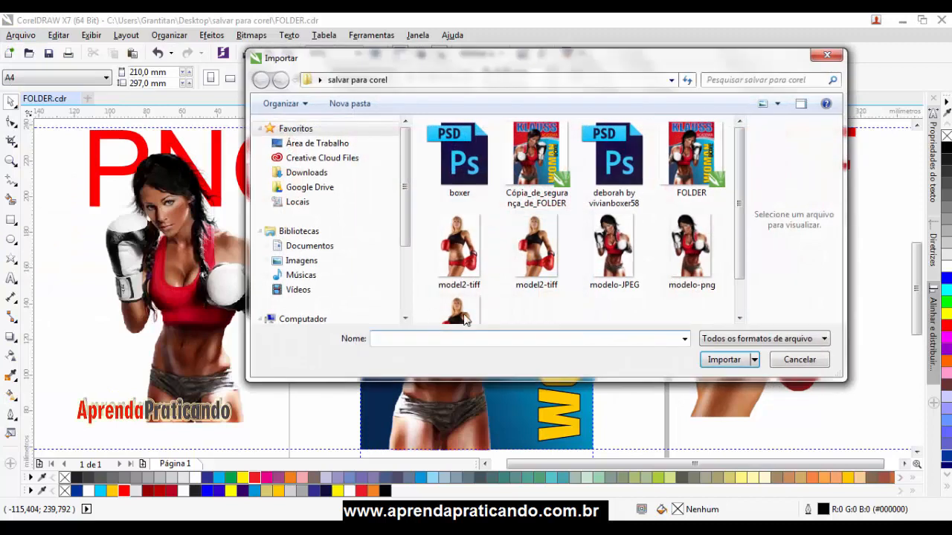
pyautogui.click(614, 249)
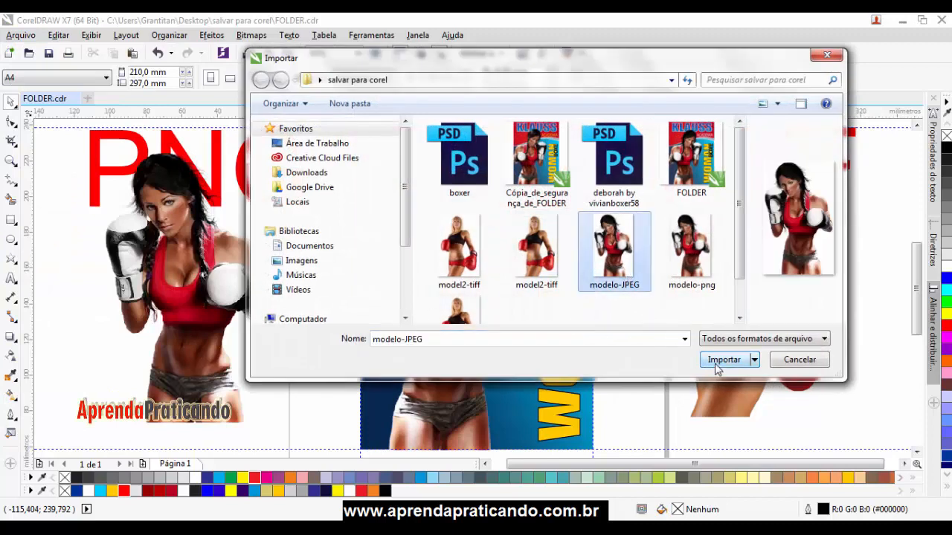
pyautogui.click(721, 359)
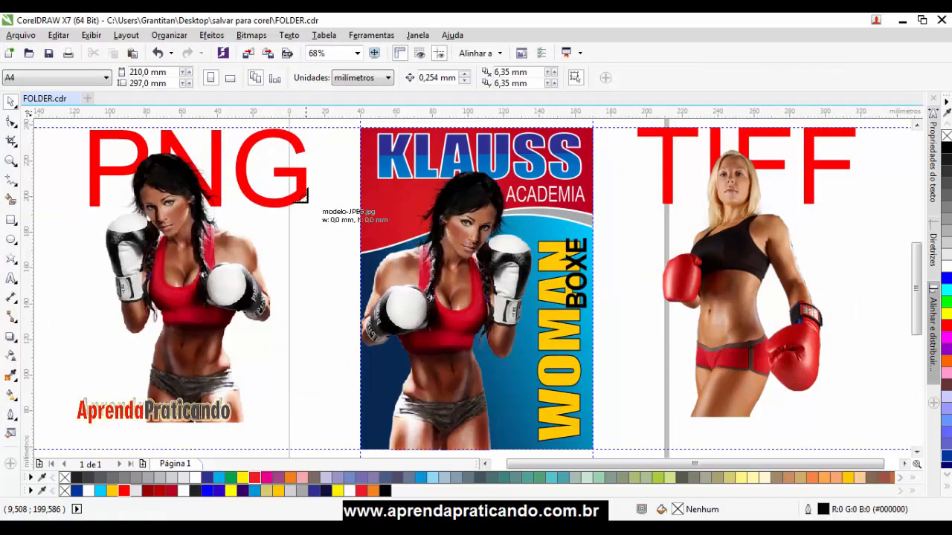
pyautogui.moveTo(495, 356); pyautogui.dragTo(618, 428)
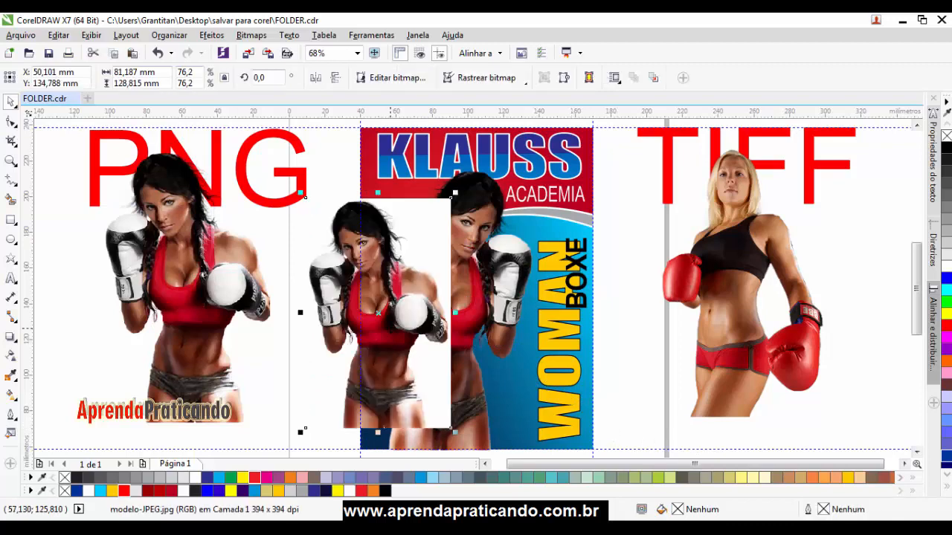
# Compare the JPEG image against the flyer by enlarging it to about 99 mm wide and moving it across the artwork, and delete it.
pyautogui.moveTo(396, 327); pyautogui.dragTo(633, 300)
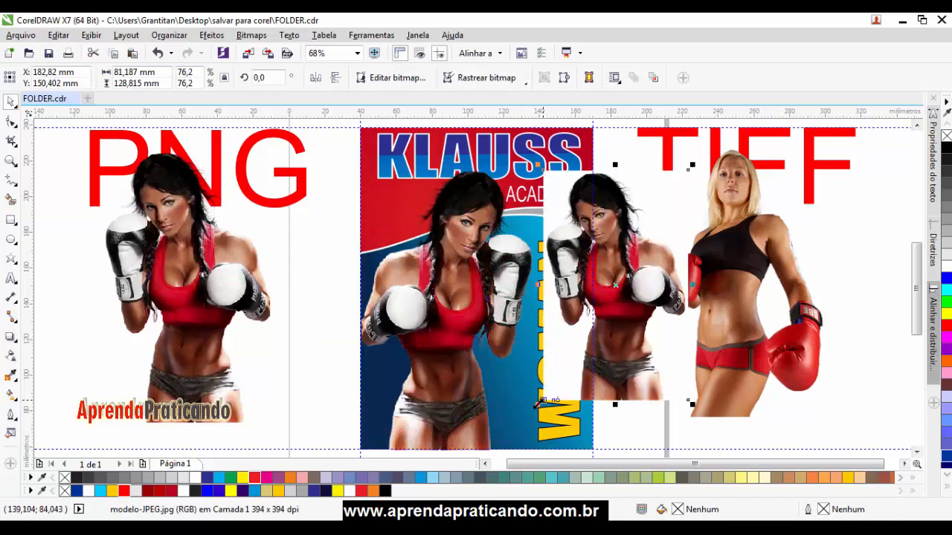
pyautogui.moveTo(543, 401); pyautogui.dragTo(479, 446)
pyautogui.click(484, 313)
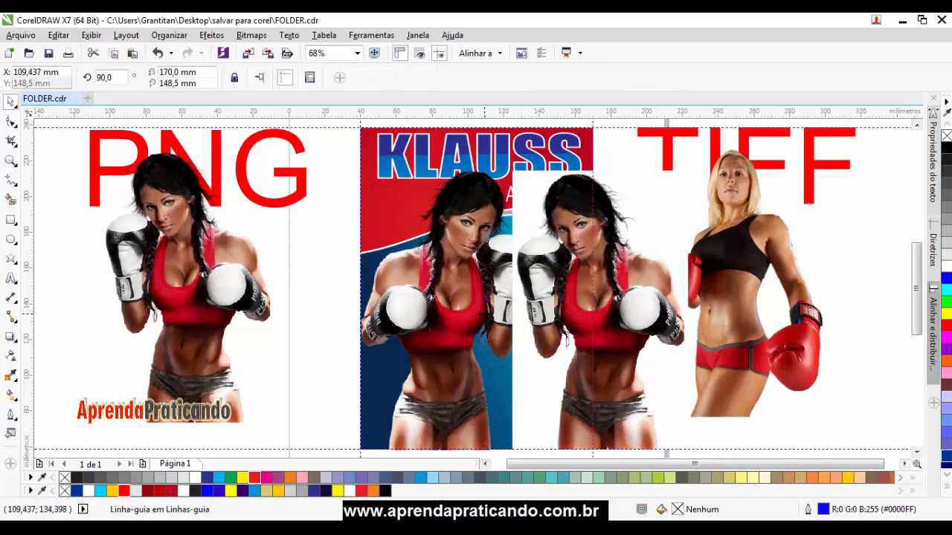
pyautogui.moveTo(513, 316); pyautogui.dragTo(264, 322)
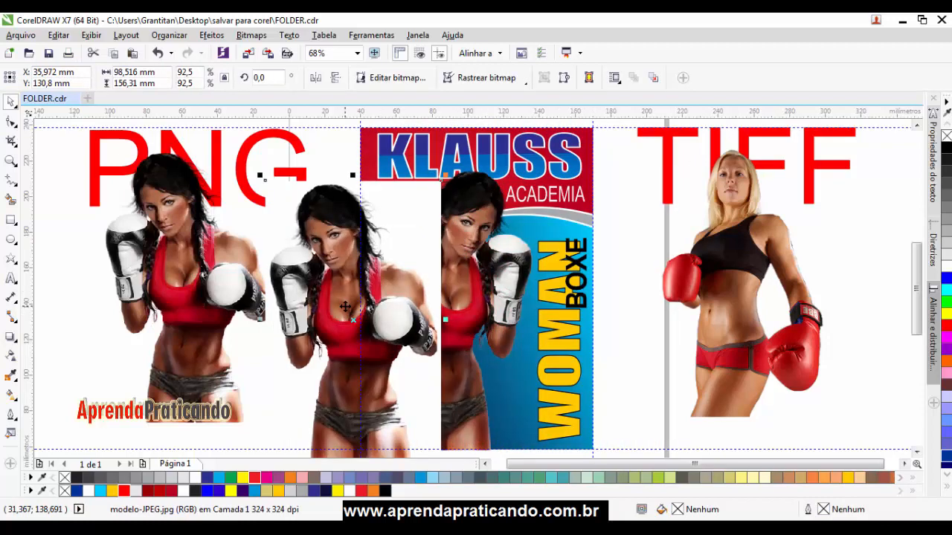
pyautogui.press('Delete')
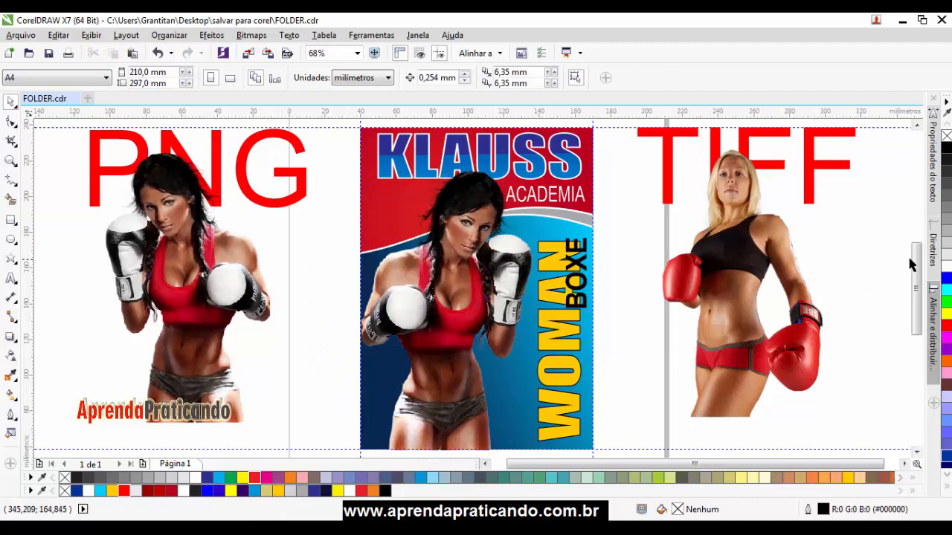
pyautogui.moveTo(915, 263)
pyautogui.mouseDown()
pyautogui.moveTo(916, 275)
pyautogui.moveTo(916, 266)
pyautogui.mouseUp()
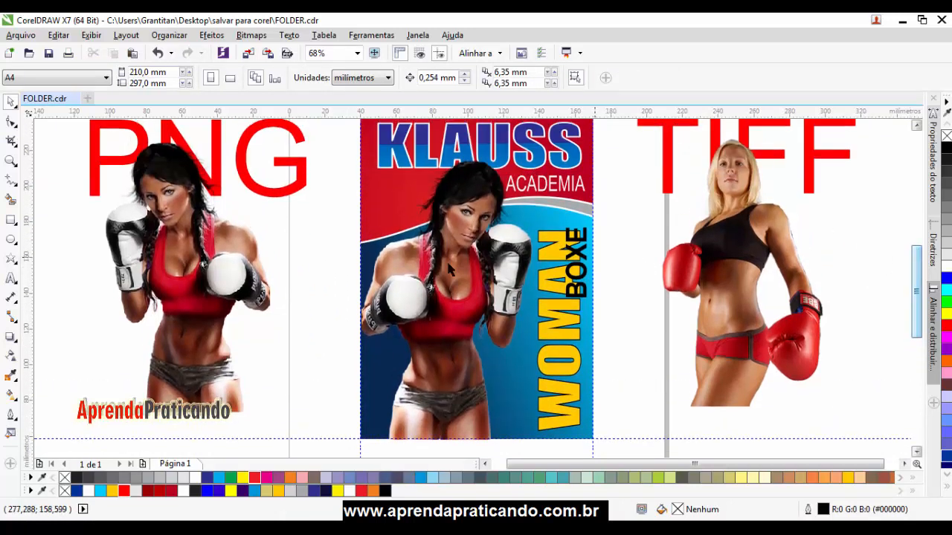
pyautogui.press('i')
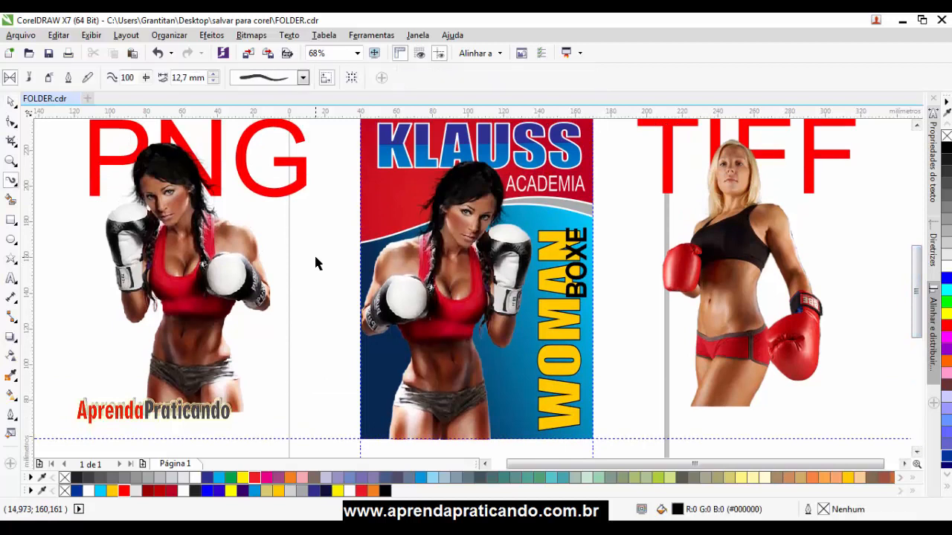
pyautogui.click(11, 103)
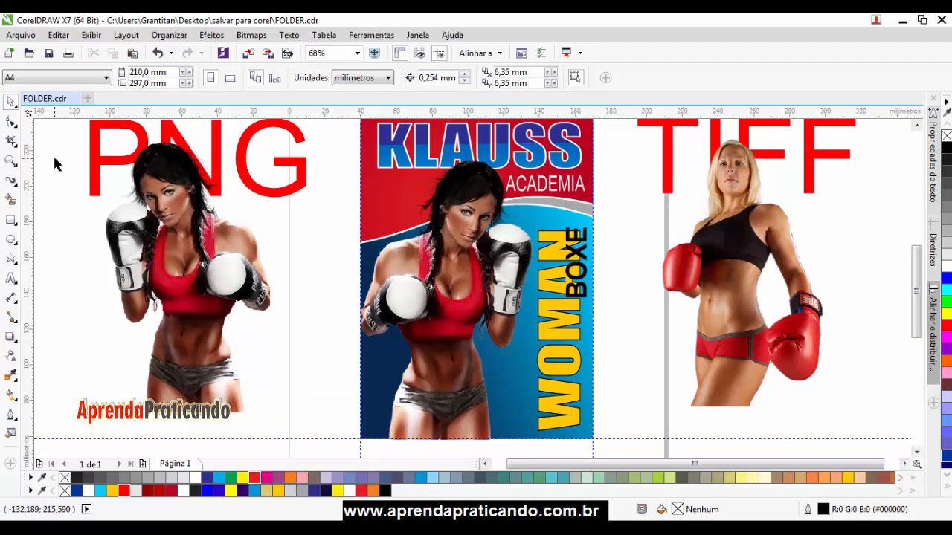
# Import the dark-haired model's PSD file from the "salvar para corel" folder and place it beside the flyer at about 70 mm wide.
pyautogui.click(21, 35)
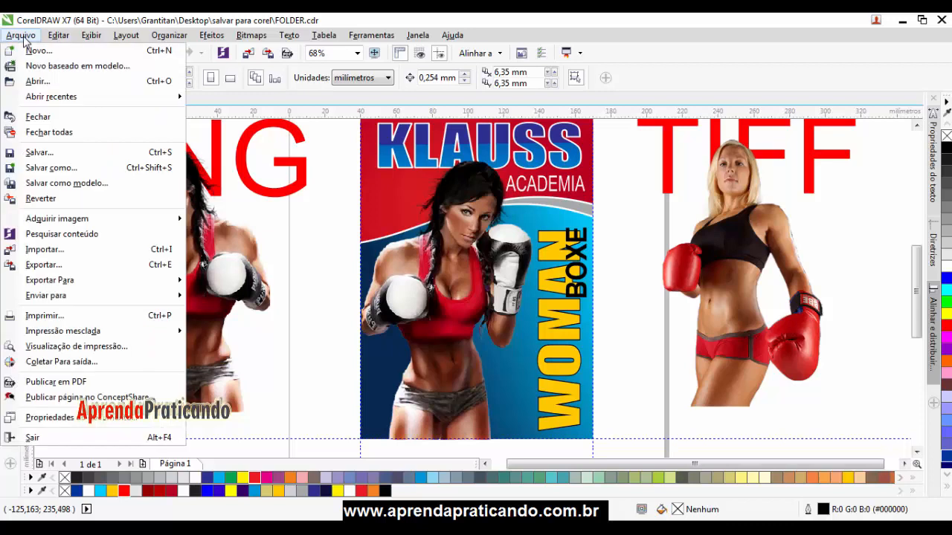
pyautogui.click(45, 250)
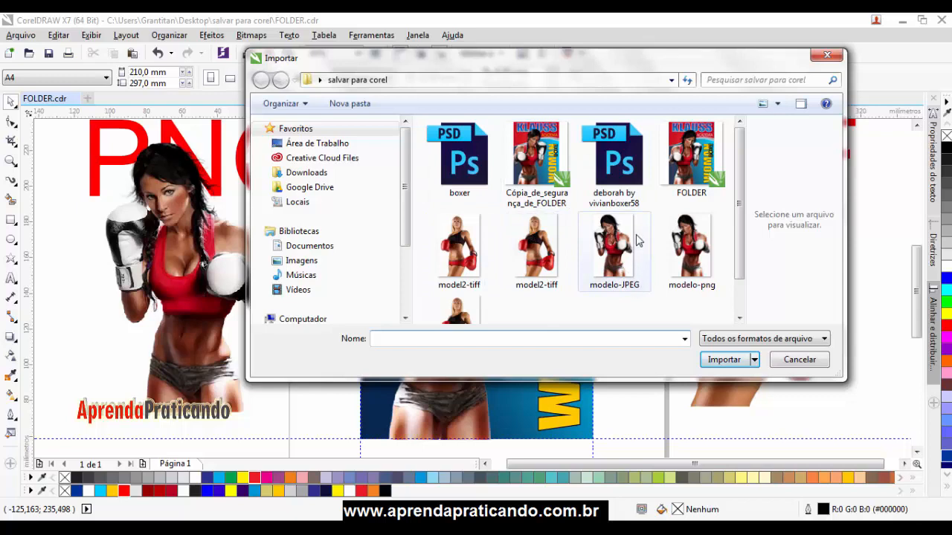
pyautogui.click(621, 174)
pyautogui.click(723, 390)
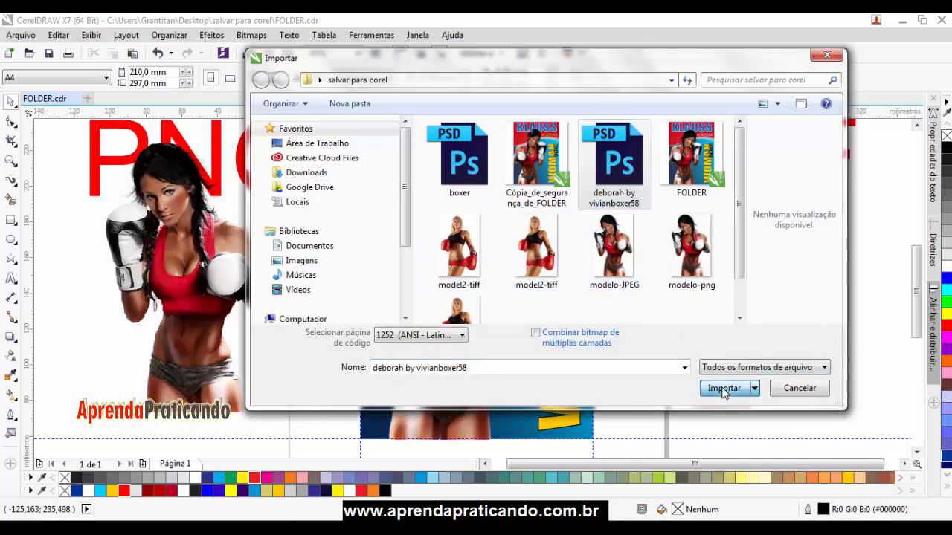
pyautogui.click(606, 209)
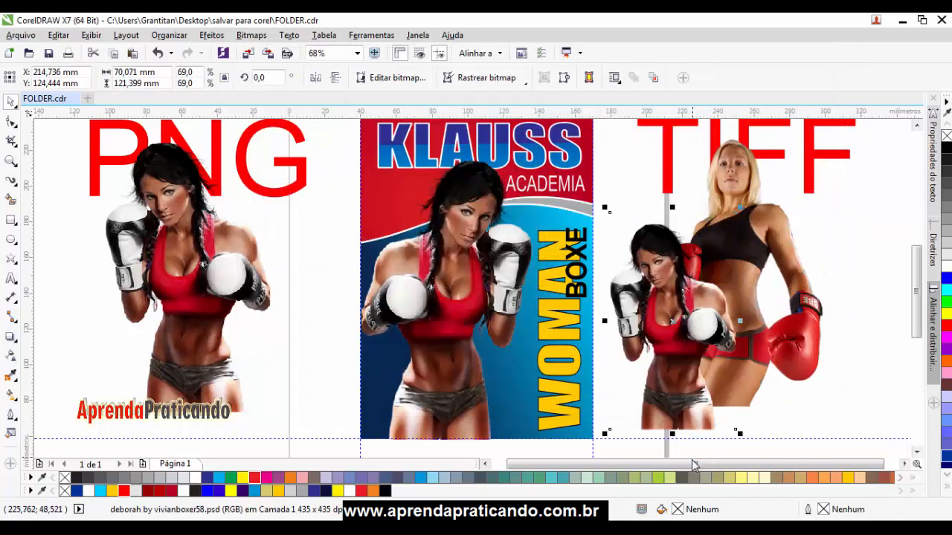
# Move the imported PSD model image to the far side of the blonde TIFF model, onto the empty area.
pyautogui.moveTo(691, 464); pyautogui.dragTo(703, 465)
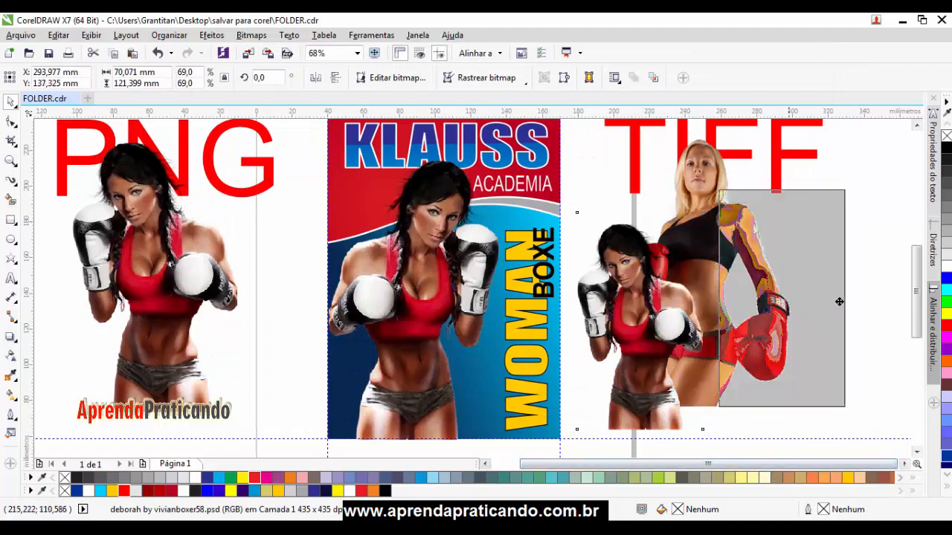
pyautogui.moveTo(839, 301); pyautogui.dragTo(909, 267)
pyautogui.moveTo(812, 465); pyautogui.dragTo(846, 468)
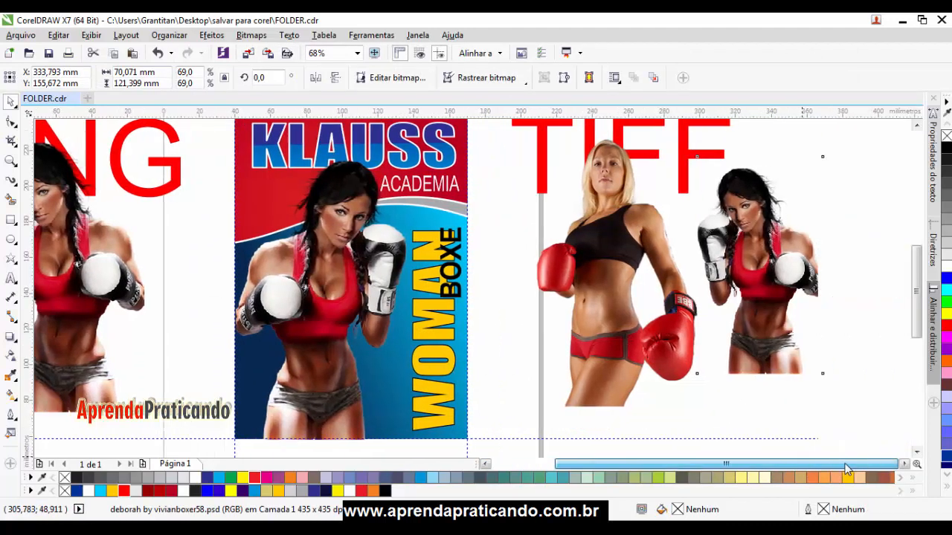
# Enlarge the imported PSD model image to about 91 mm wide, shift it beside the blonde model, and delete it.
pyautogui.moveTo(823, 374); pyautogui.dragTo(882, 444)
pyautogui.moveTo(789, 288); pyautogui.dragTo(810, 259)
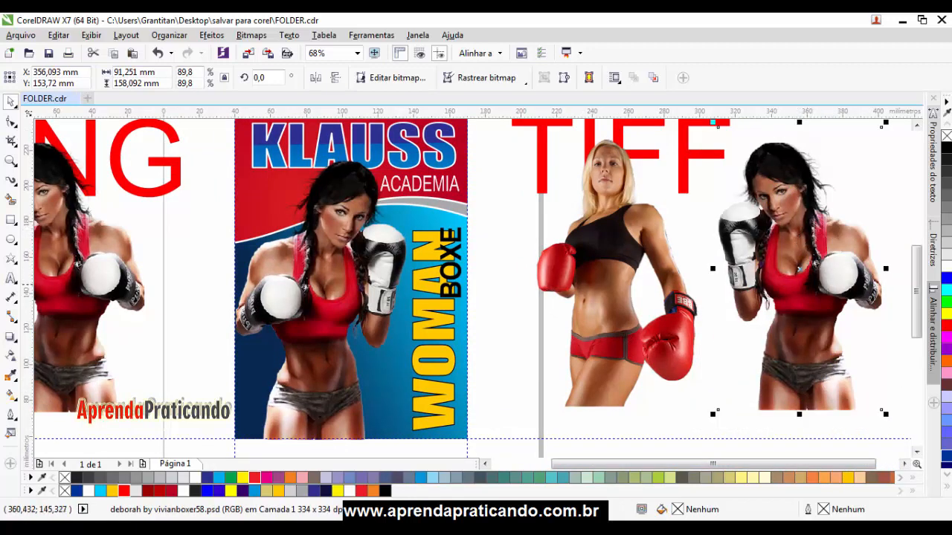
pyautogui.moveTo(806, 260); pyautogui.dragTo(812, 285)
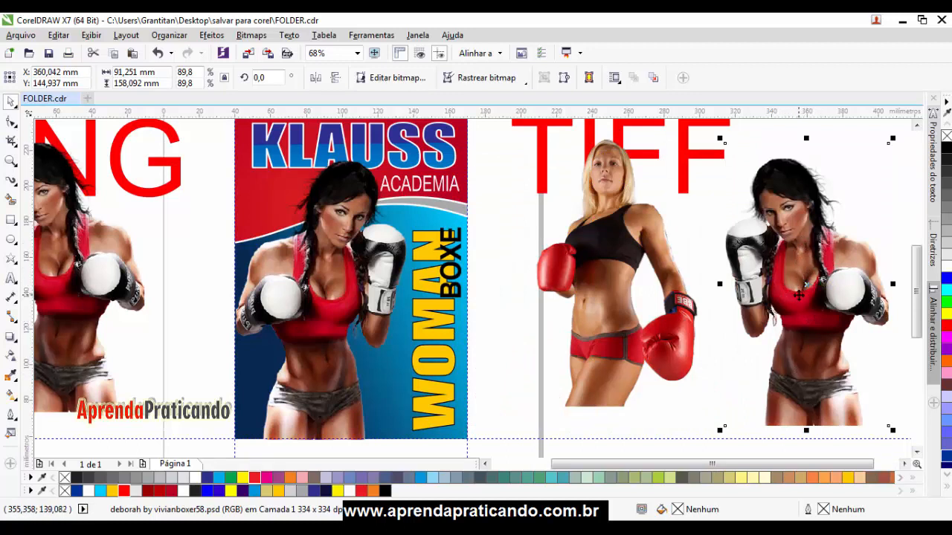
pyautogui.press('Delete')
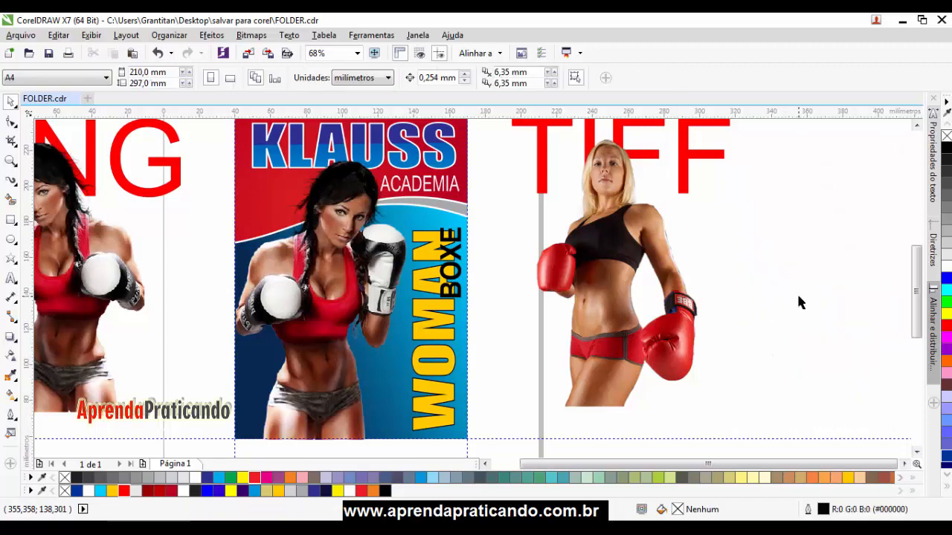
pyautogui.press('F4')
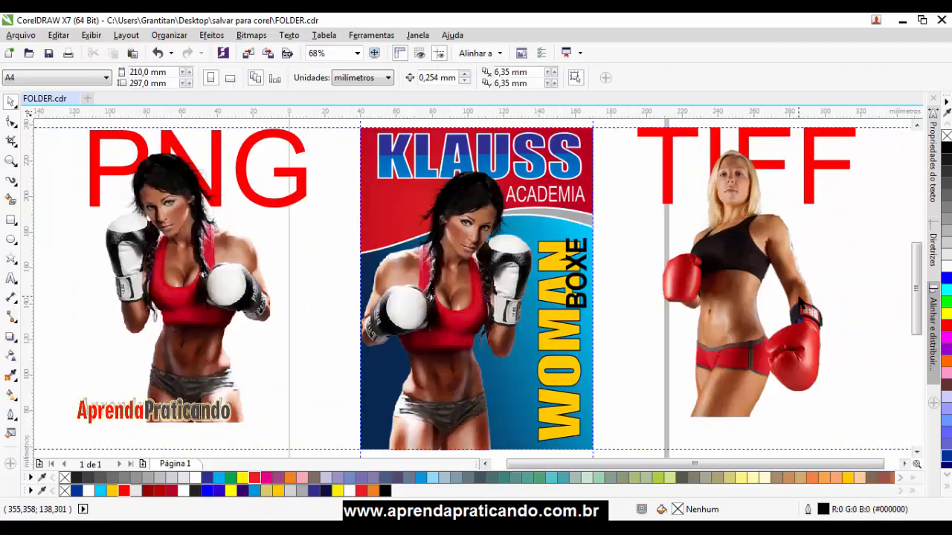
# Move the red PNG heading slightly higher above the dark-haired model and clear the selection.
pyautogui.click(302, 199)
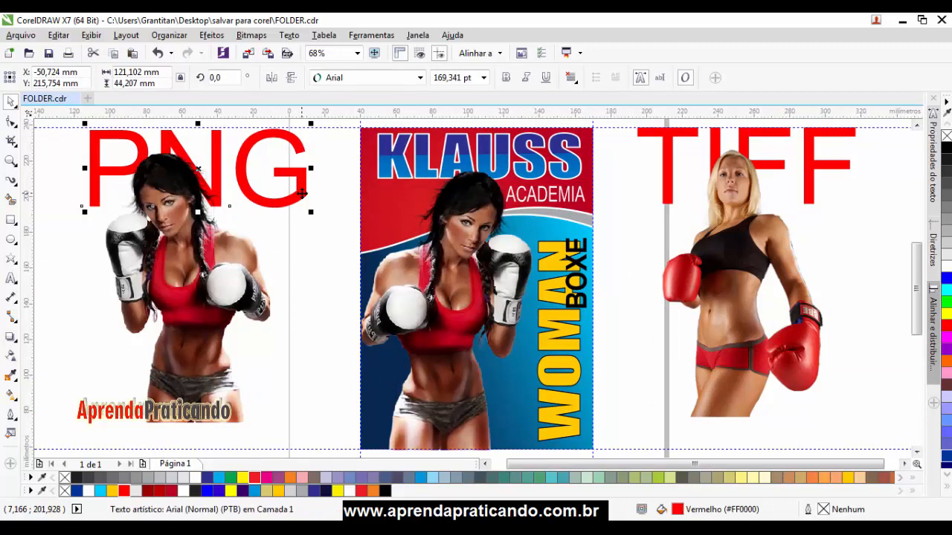
pyautogui.moveTo(303, 199); pyautogui.dragTo(301, 186)
pyautogui.click(811, 223)
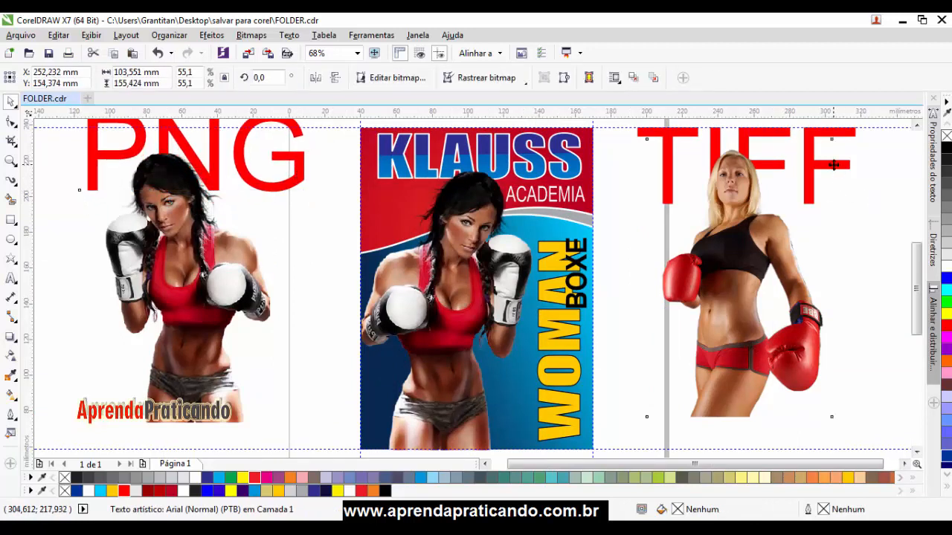
pyautogui.click(304, 185)
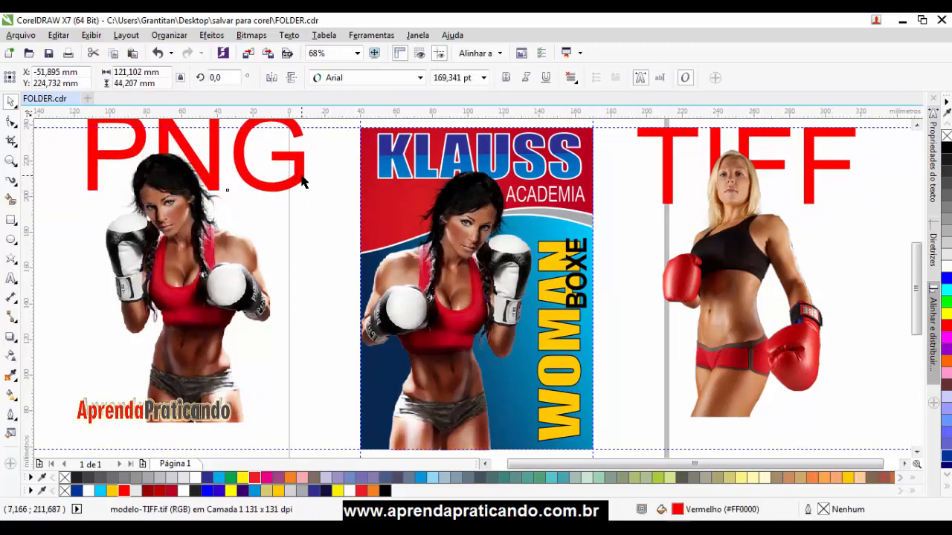
pyautogui.click(809, 190)
pyautogui.click(852, 216)
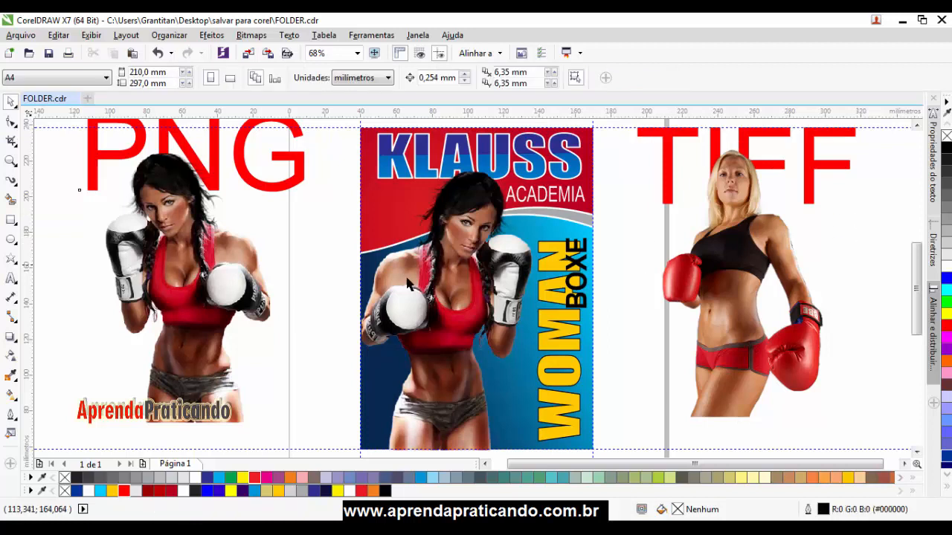
pyautogui.click(272, 285)
pyautogui.click(299, 310)
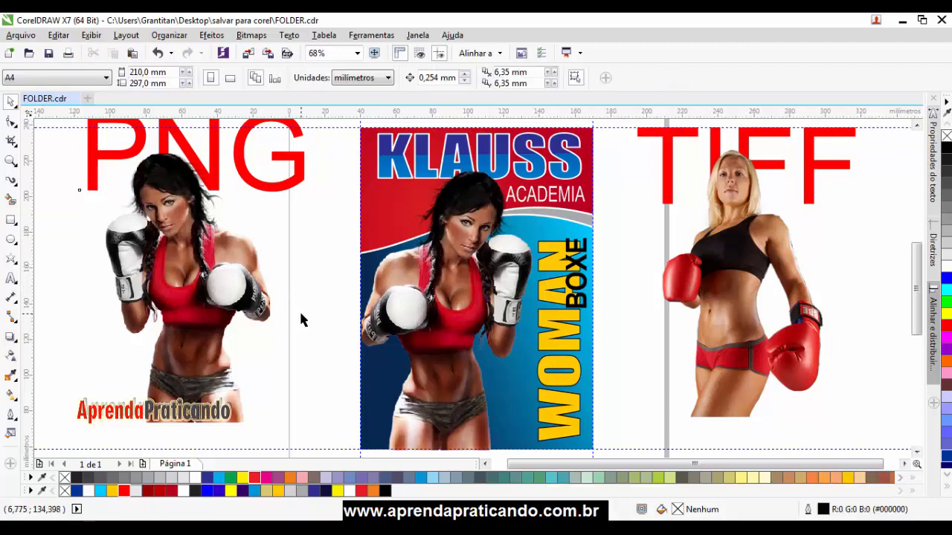
# Convert the PNG model image to a 300 dpi CMYK (32-bit) bitmap with a transparent background.
pyautogui.click(210, 256)
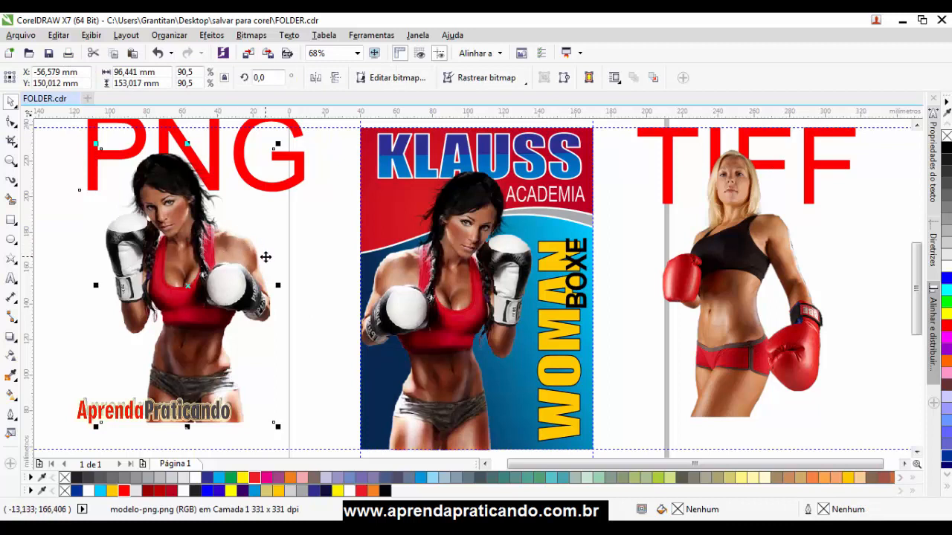
pyautogui.click(251, 37)
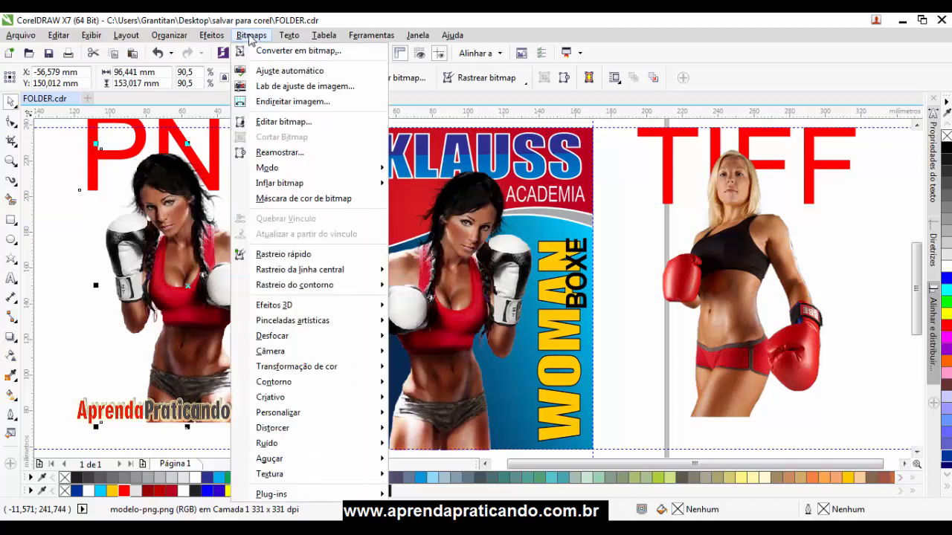
pyautogui.click(297, 52)
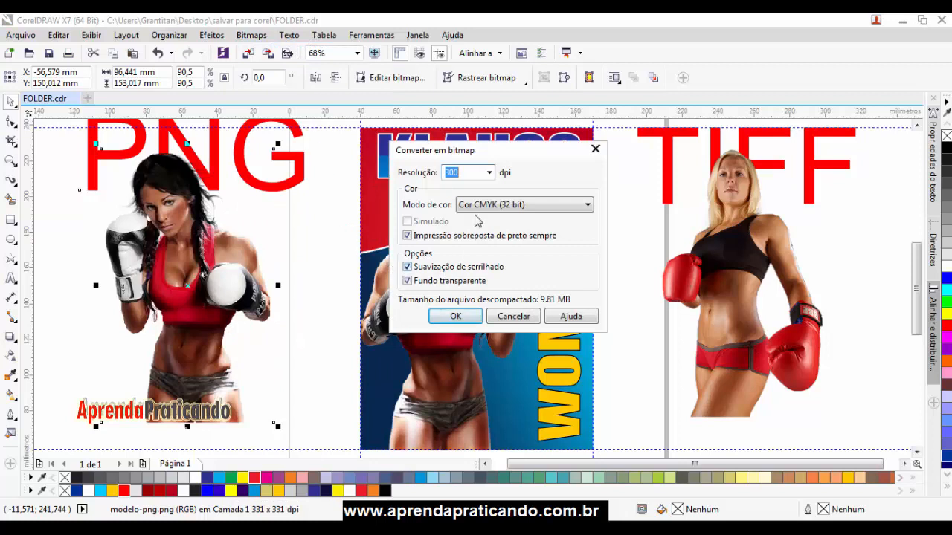
pyautogui.moveTo(512, 159); pyautogui.dragTo(364, 145)
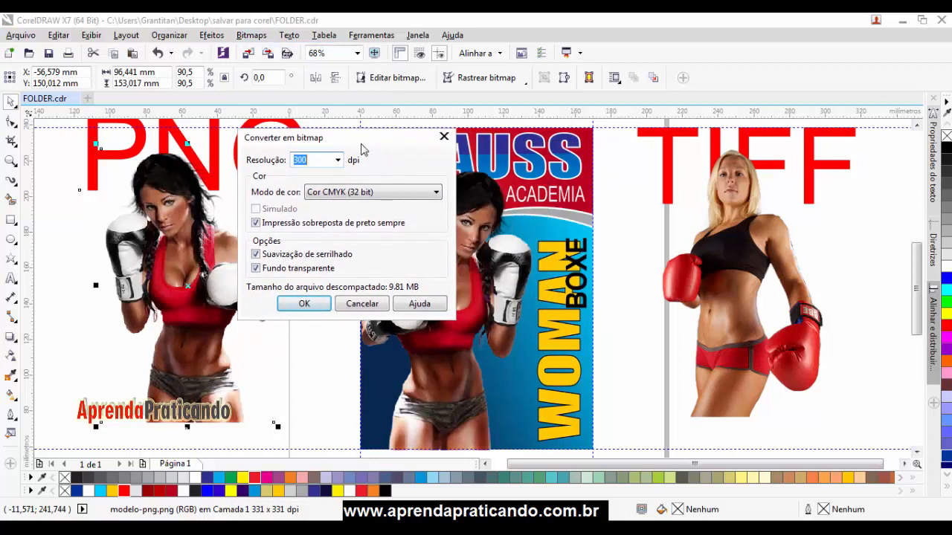
pyautogui.click(390, 194)
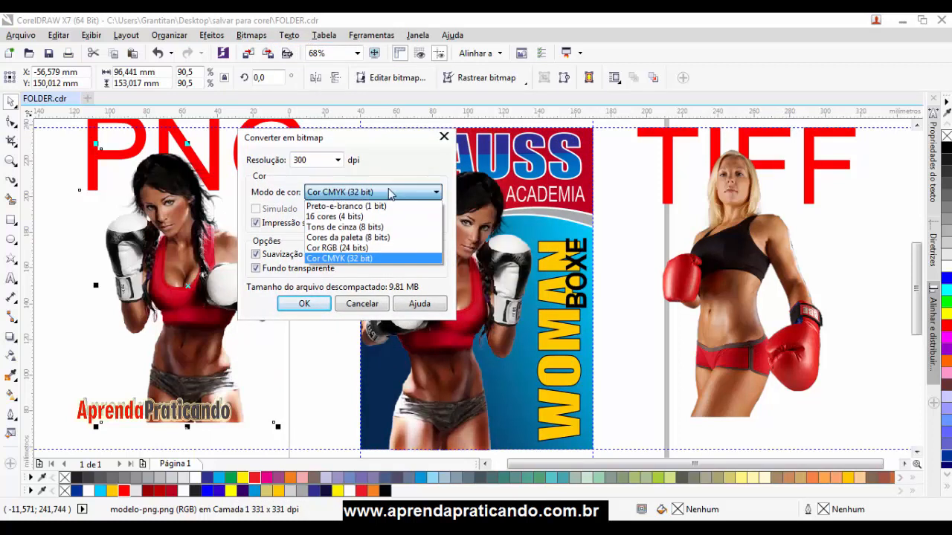
pyautogui.click(373, 257)
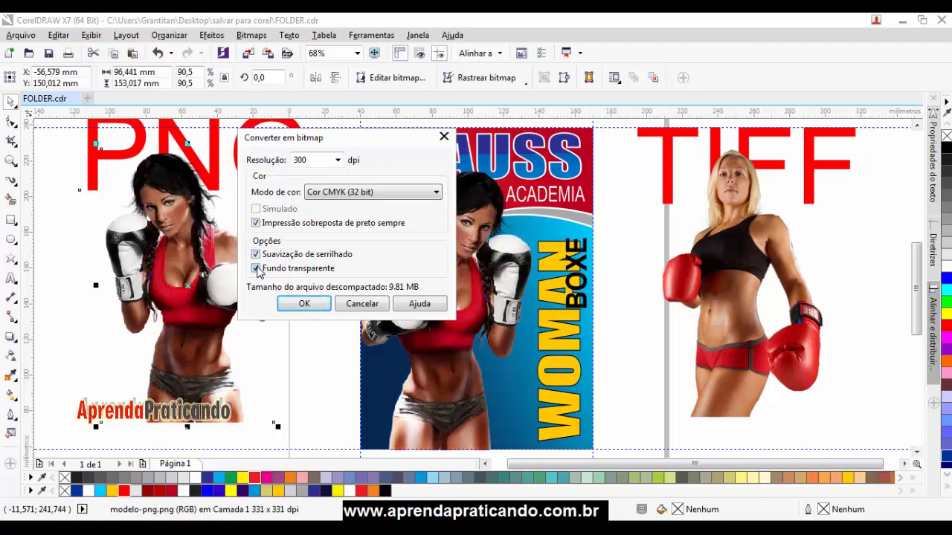
pyautogui.click(304, 304)
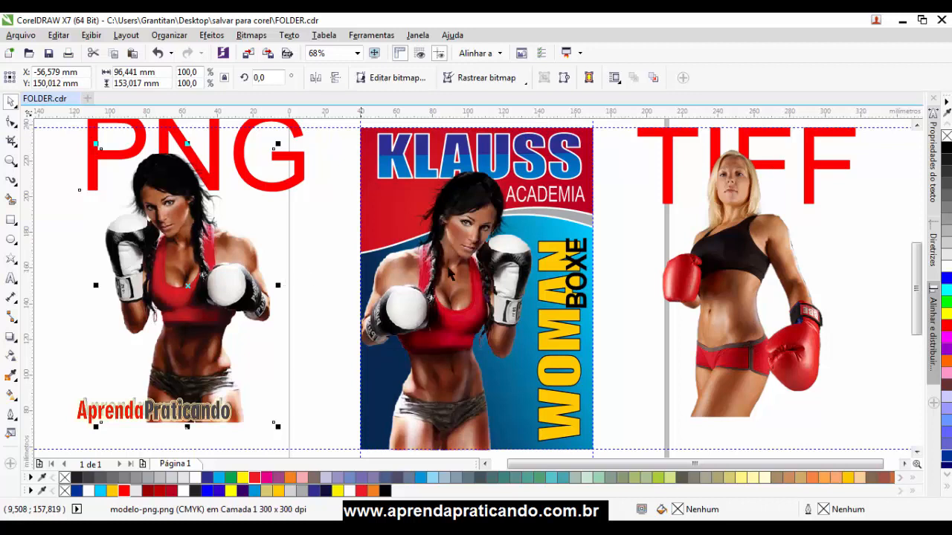
# Convert the blonde TIFF model to a 300 dpi CMYK bitmap without a transparent background and shift it over the TIFF heading.
pyautogui.click(747, 279)
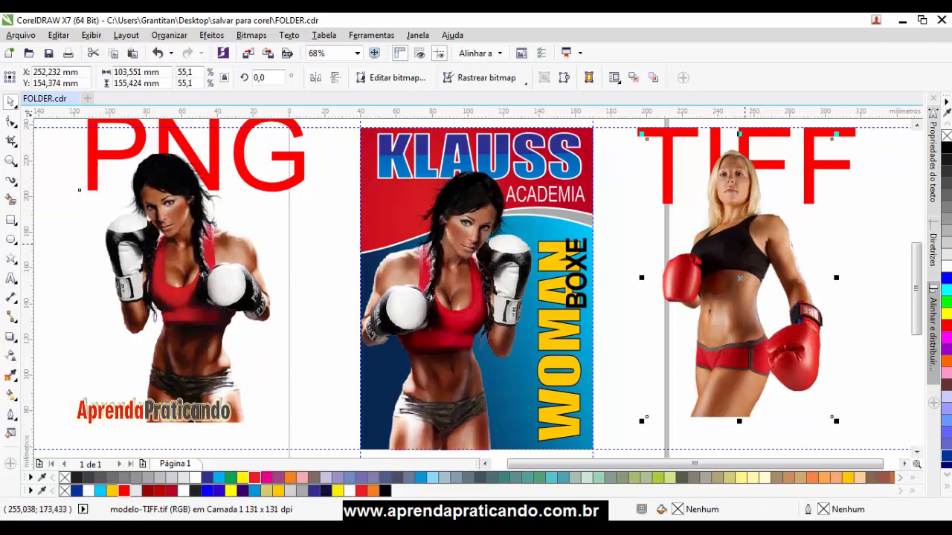
pyautogui.click(261, 37)
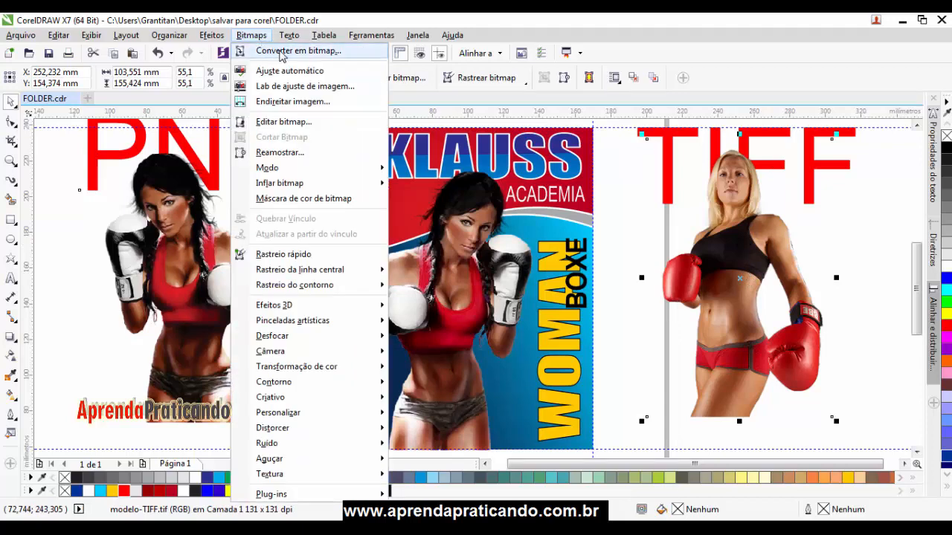
pyautogui.click(279, 51)
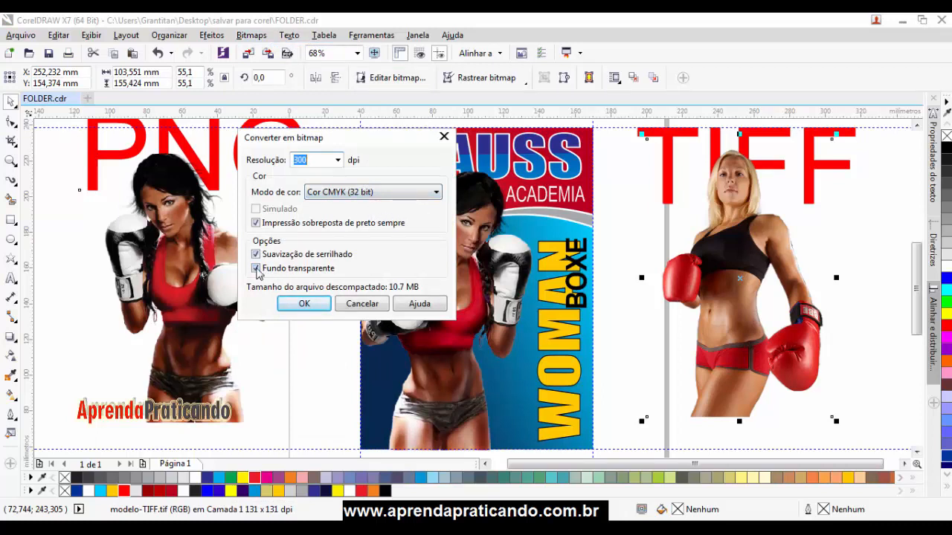
pyautogui.click(256, 269)
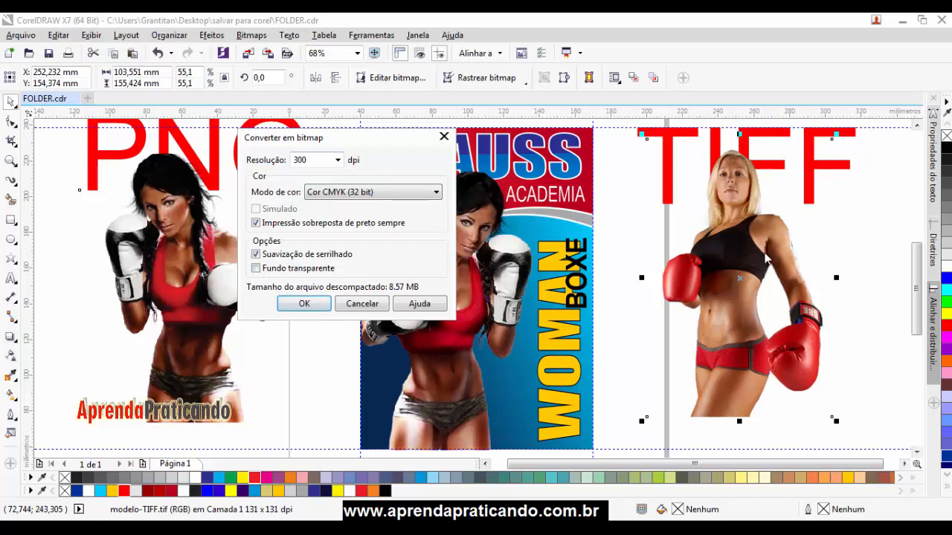
pyautogui.click(299, 305)
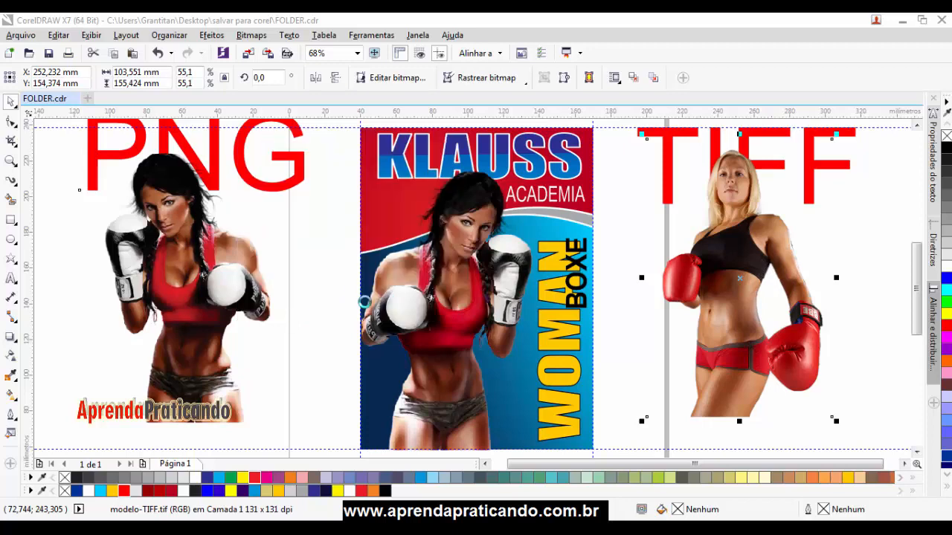
pyautogui.moveTo(726, 267); pyautogui.dragTo(764, 276)
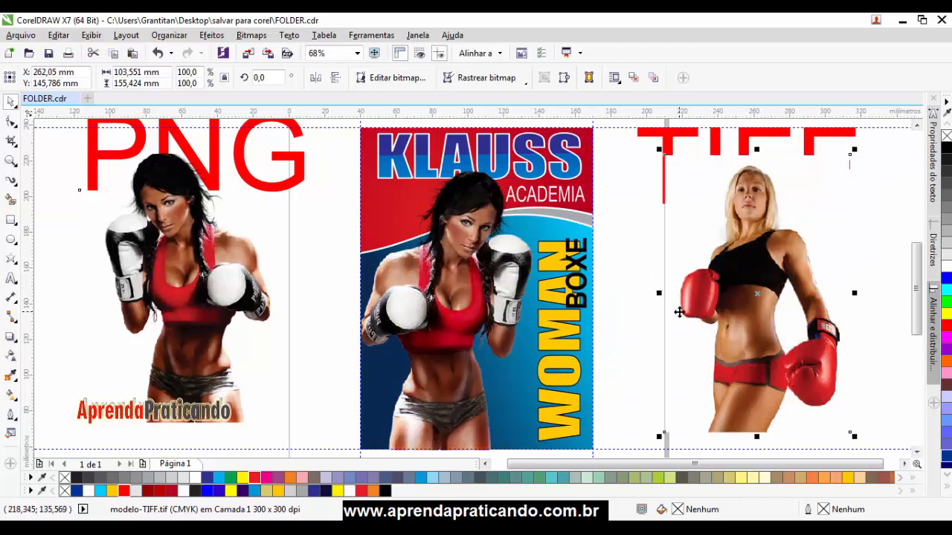
# Undo the move and the non-transparent bitmap conversion of the blonde TIFF model.
pyautogui.hotkey('ctrl', 'z')
pyautogui.hotkey('ctrl', 'z')
pyautogui.hotkey('ctrl', 'z')
pyautogui.hotkey('ctrl', 'z')
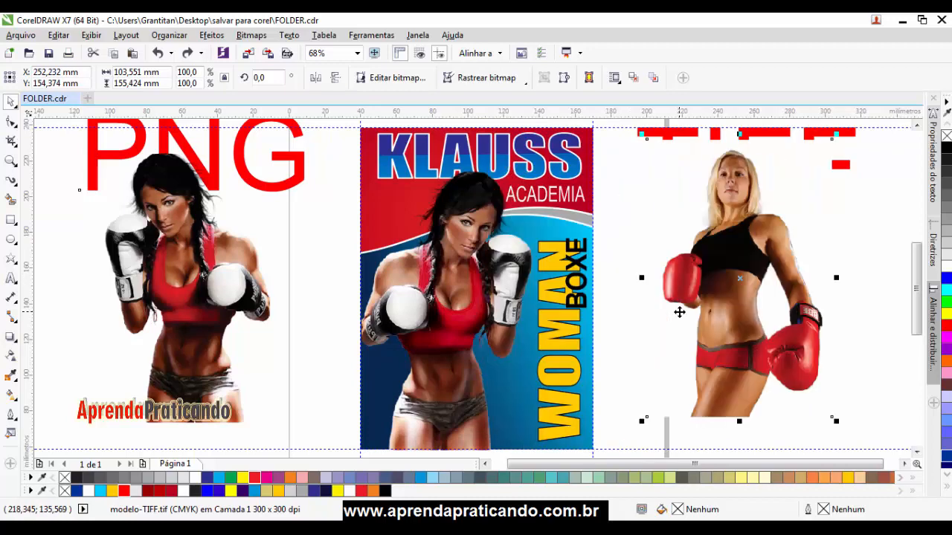
pyautogui.hotkey('ctrl', 'z')
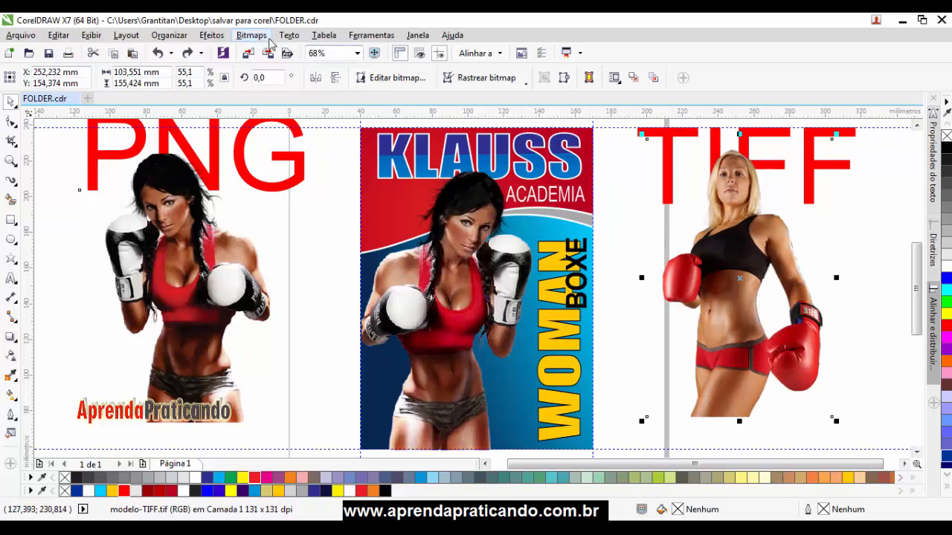
# Convert the blonde TIFF model to a 300 dpi CMYK bitmap with a transparent background and move it slightly lower.
pyautogui.click(266, 37)
pyautogui.click(275, 49)
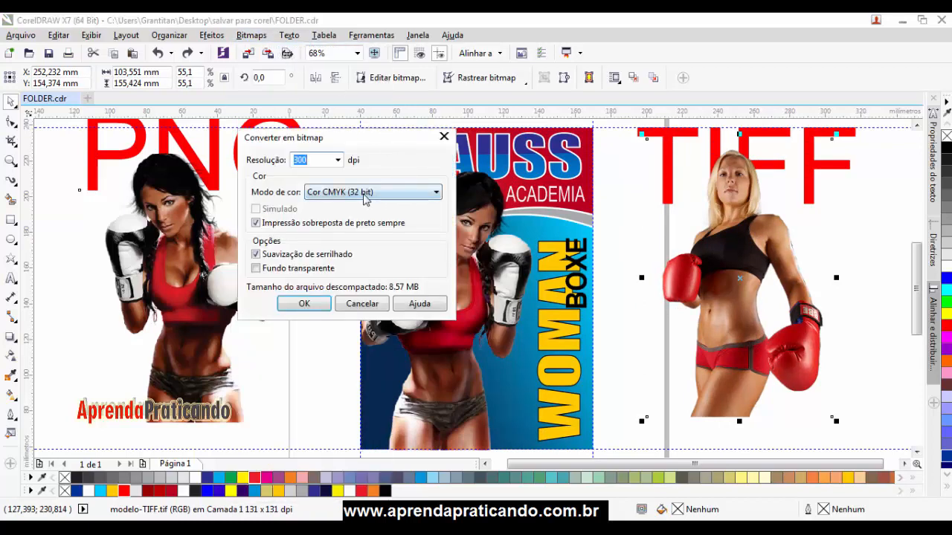
pyautogui.click(257, 268)
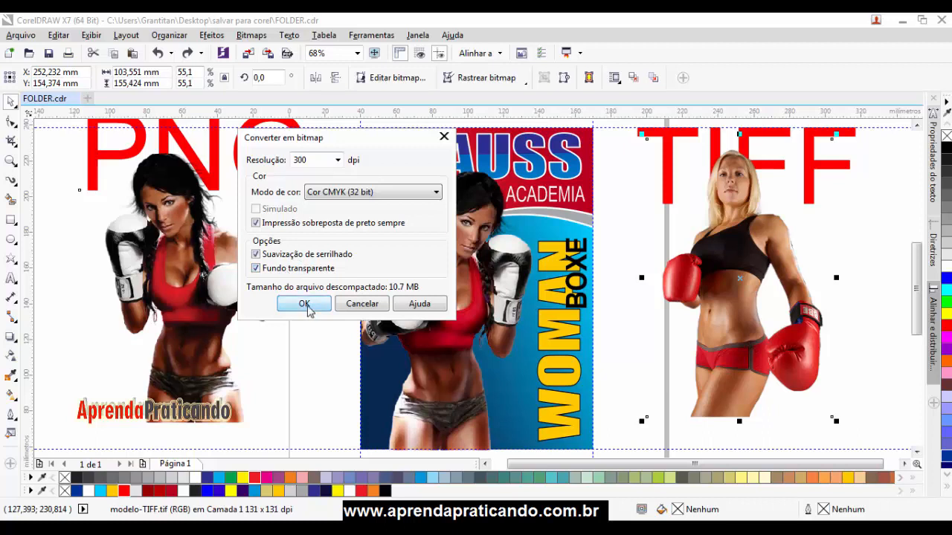
pyautogui.click(305, 304)
pyautogui.moveTo(767, 280); pyautogui.dragTo(762, 293)
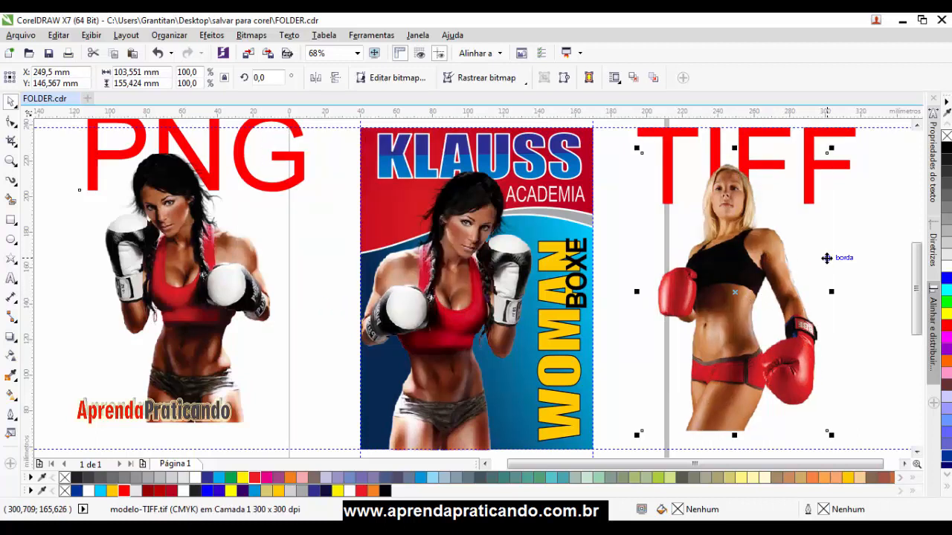
pyautogui.scroll(-1, 826, 258)
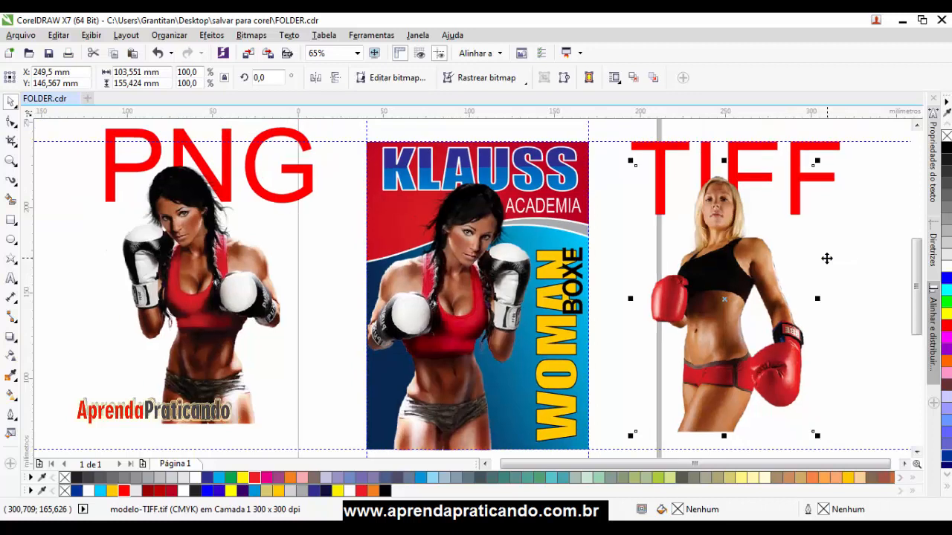